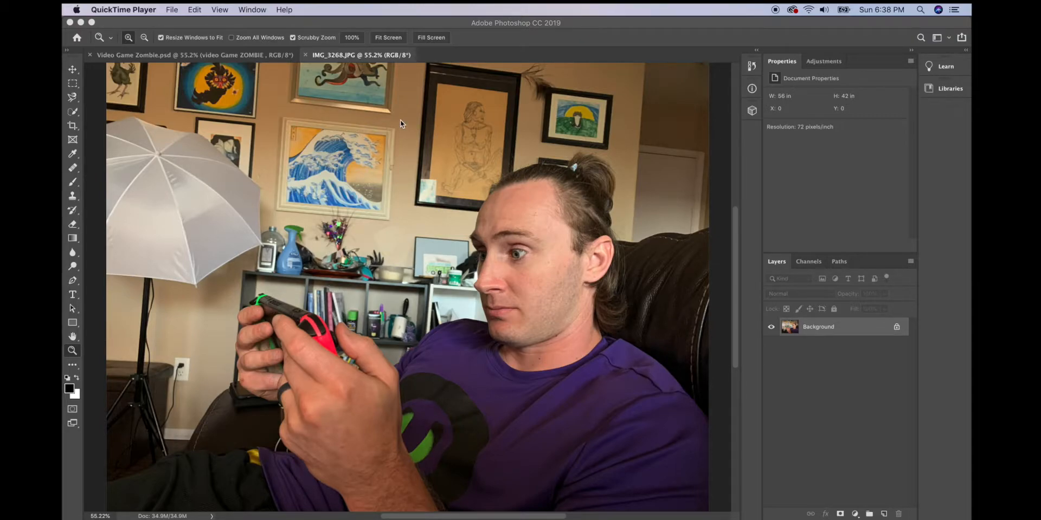
# - View the finished Video Game Zombie.psd composition as a reference and return to the IMG_3268.JPG photo
pyautogui.click(249, 59)
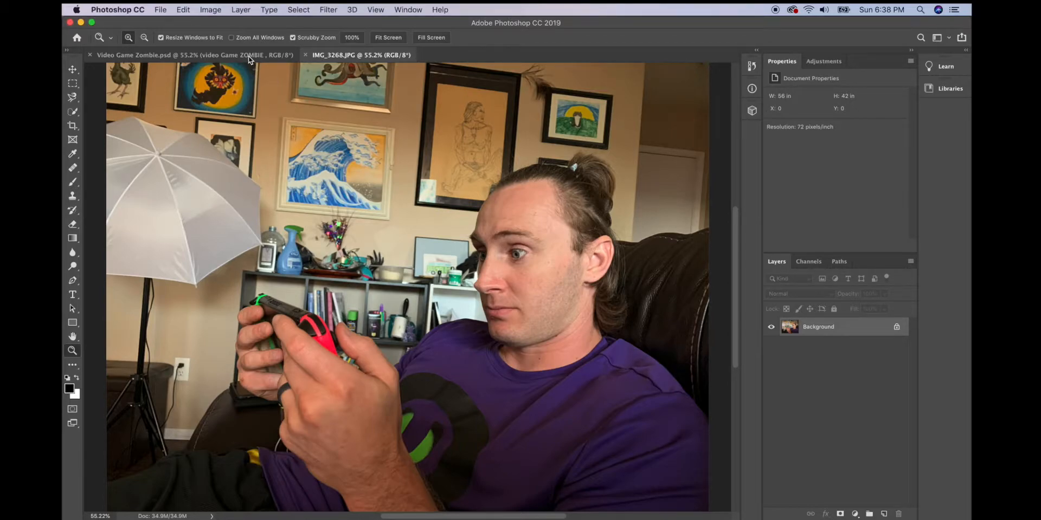
pyautogui.click(195, 61)
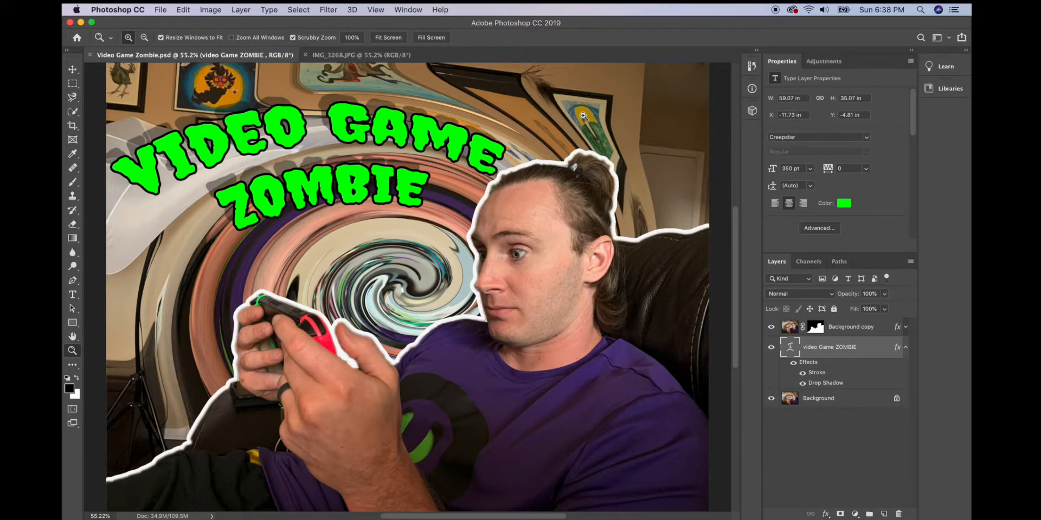
pyautogui.click(359, 56)
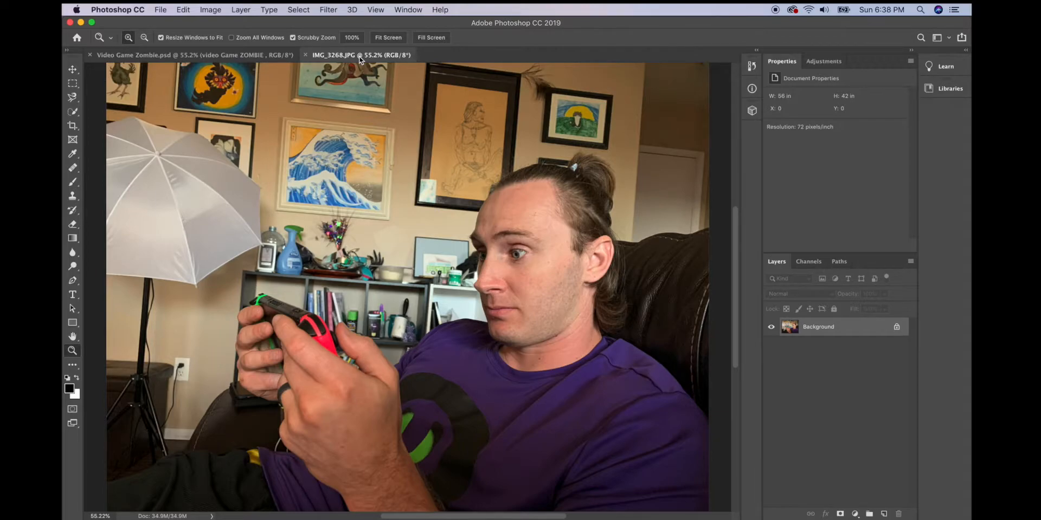
# - Select the man with Select Subject, add the couch using Quick Selection, and clean up the selection edges around hands and legs
pyautogui.click(74, 113)
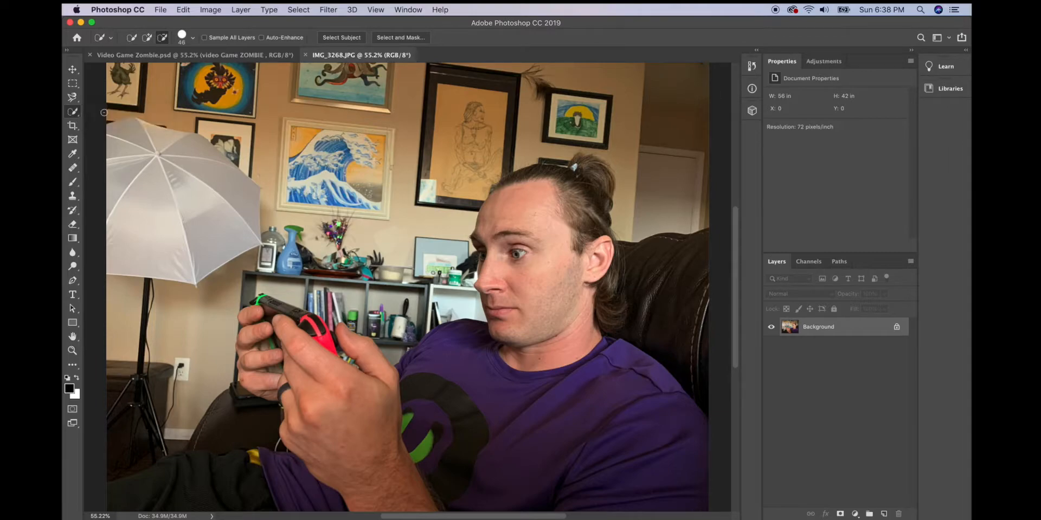
pyautogui.click(341, 38)
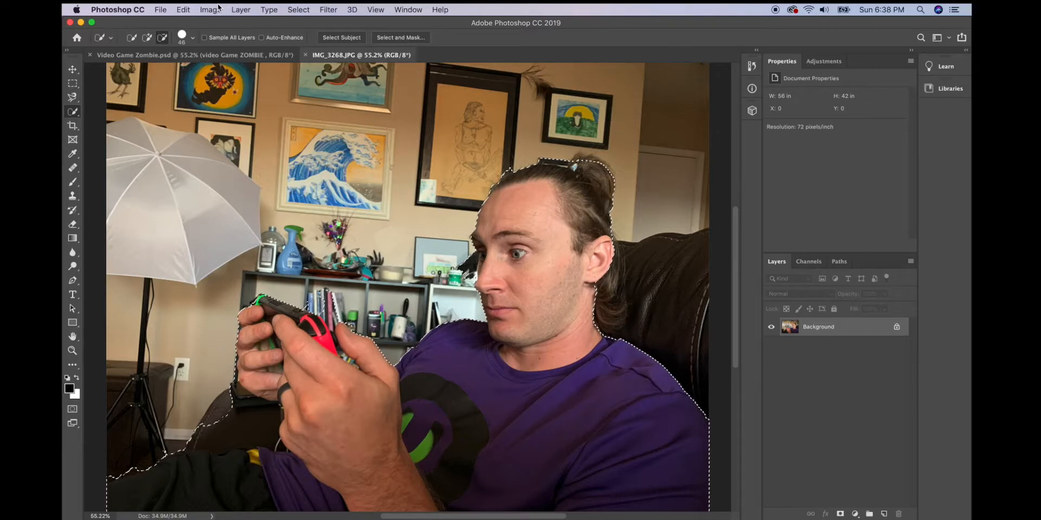
pyautogui.click(147, 37)
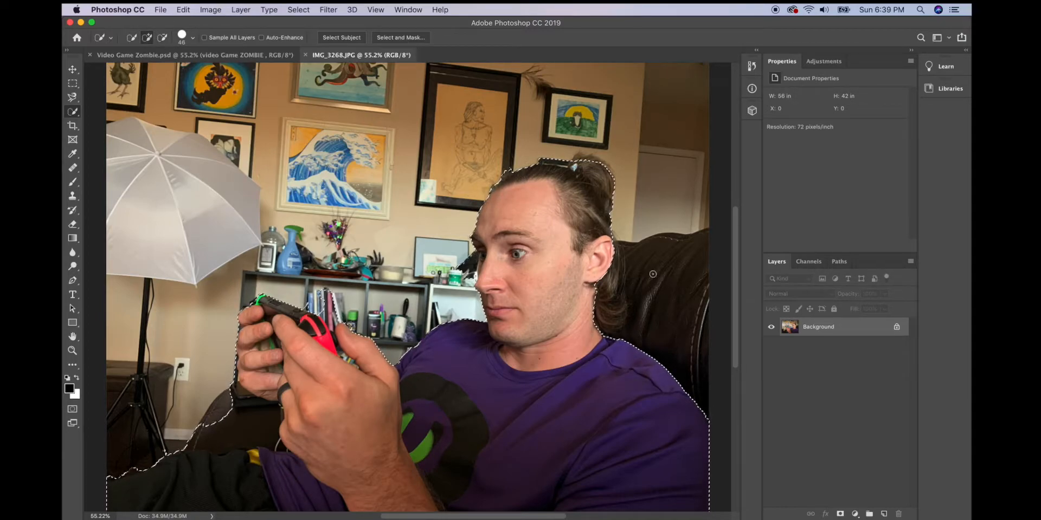
pyautogui.moveTo(615, 250); pyautogui.dragTo(684, 253)
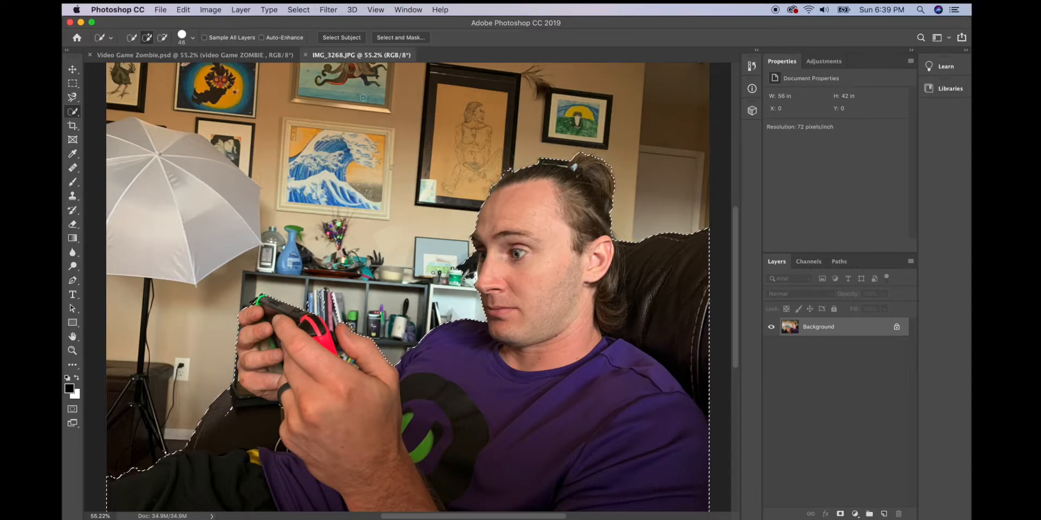
pyautogui.click(163, 38)
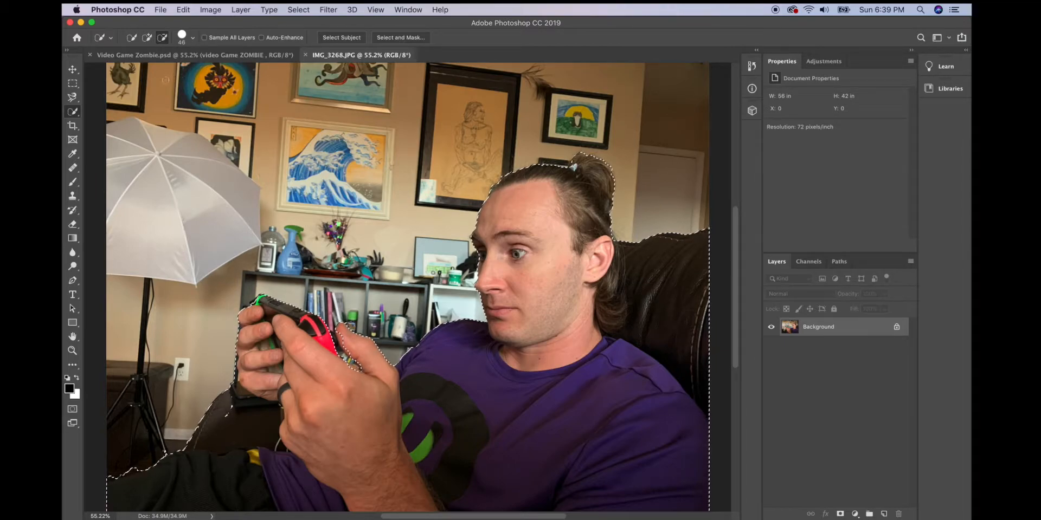
pyautogui.click(147, 37)
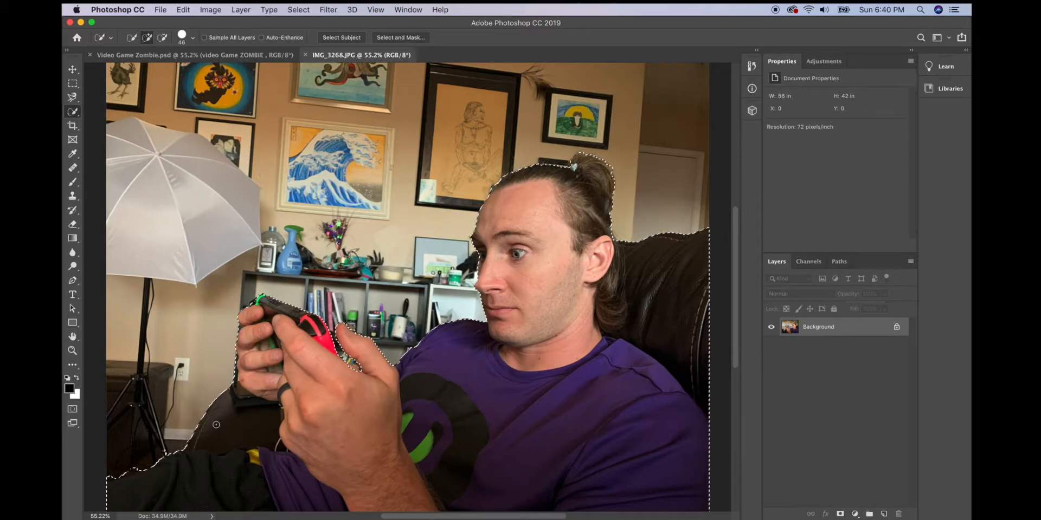
pyautogui.click(162, 37)
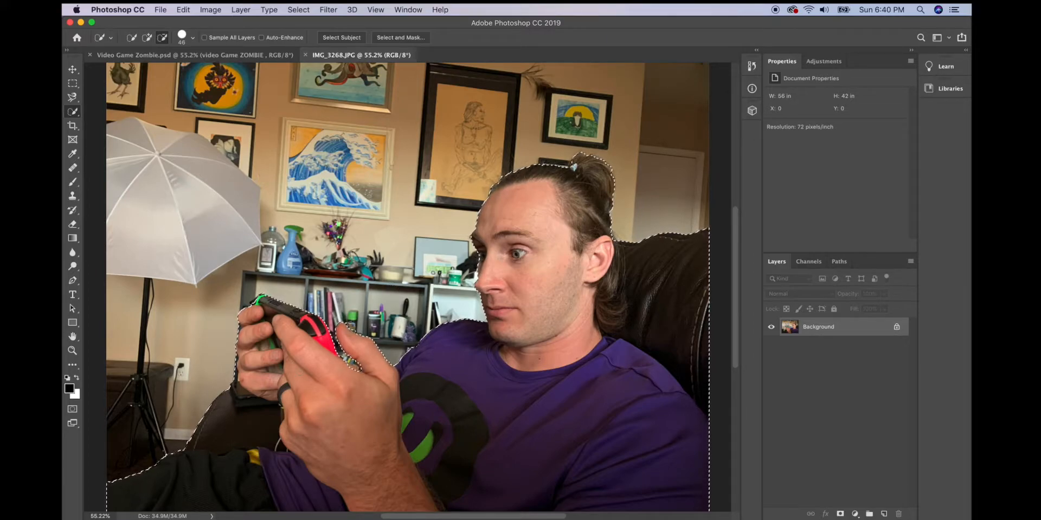
# - Refine the selection in Select and Mask by setting Smooth to 67
pyautogui.click(395, 38)
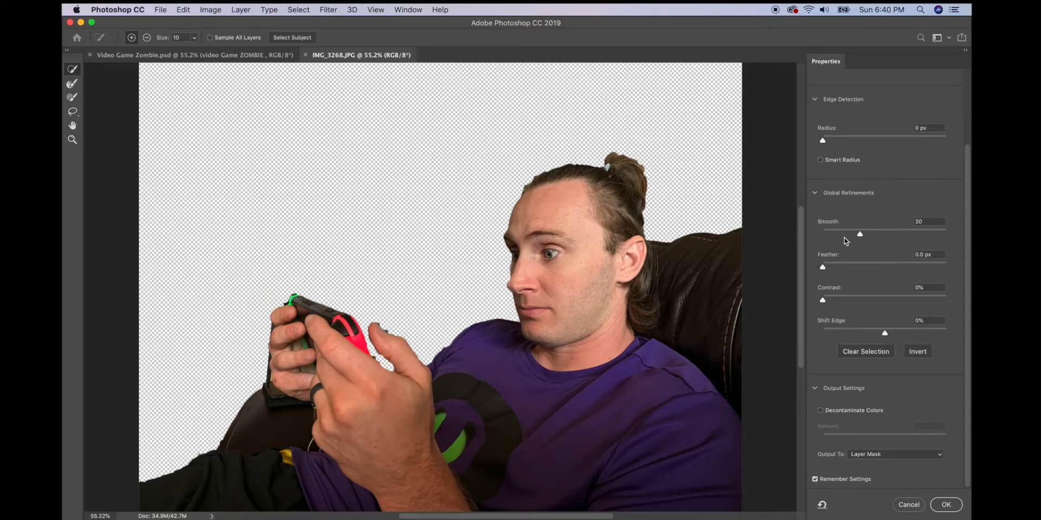
pyautogui.moveTo(861, 237); pyautogui.dragTo(810, 238)
pyautogui.click(885, 234)
pyautogui.moveTo(887, 237); pyautogui.dragTo(907, 237)
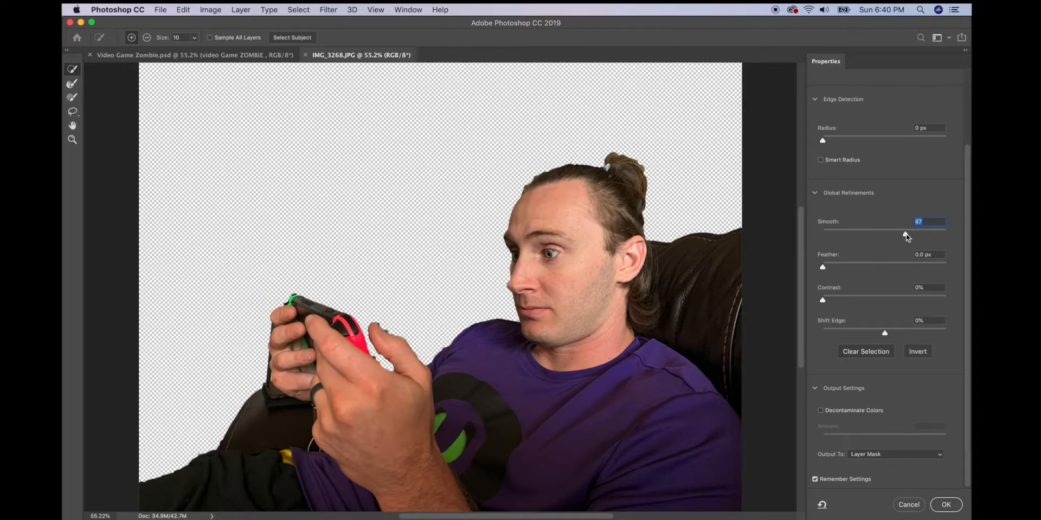
# - Set the selection's Feather to 6.7 px
pyautogui.click(832, 267)
pyautogui.moveTo(842, 266); pyautogui.dragTo(849, 266)
pyautogui.click(849, 265)
pyautogui.click(853, 267)
pyautogui.moveTo(853, 269); pyautogui.dragTo(862, 271)
# - Preview the refined cutout in different view modes within Select and Mask
pyautogui.press('f')
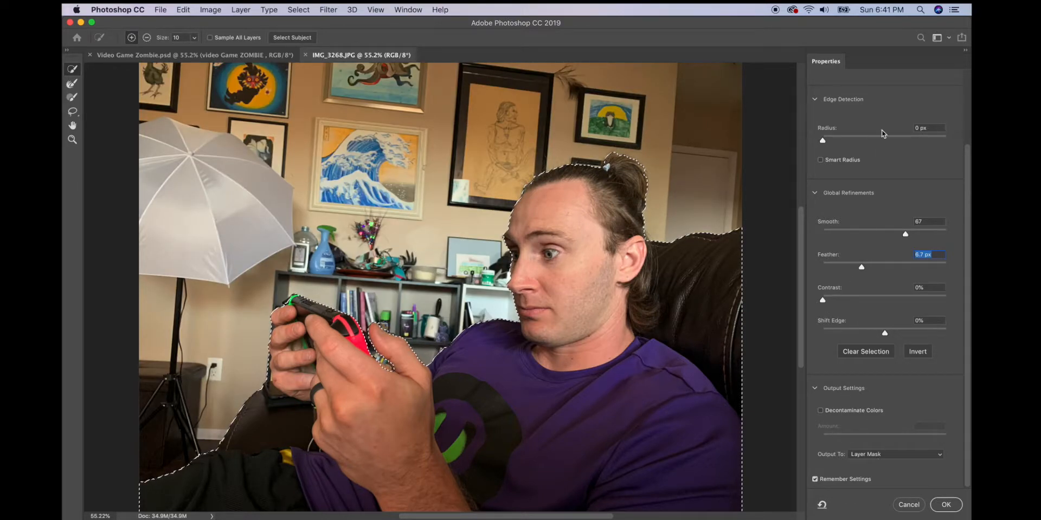
pyautogui.scroll(3, 875, 172)
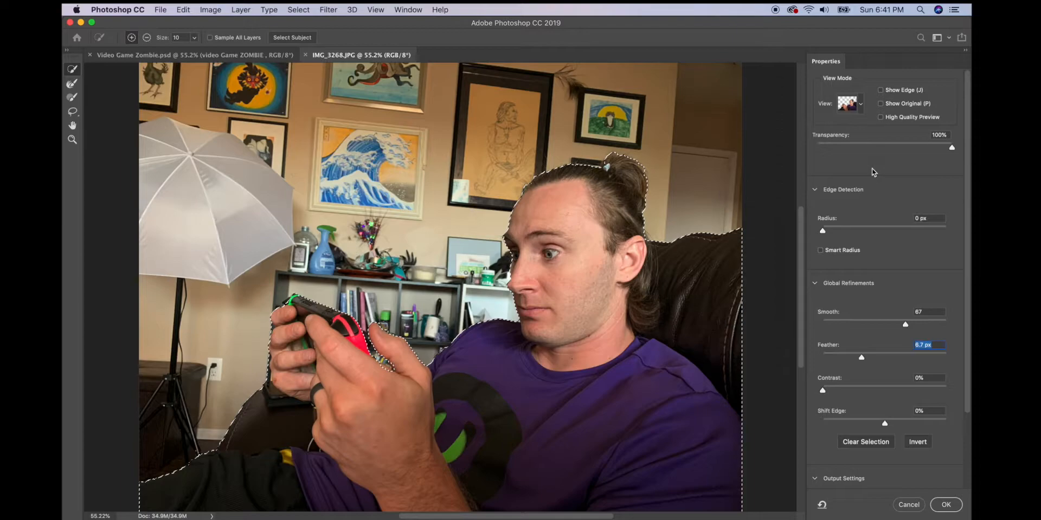
pyautogui.click(951, 149)
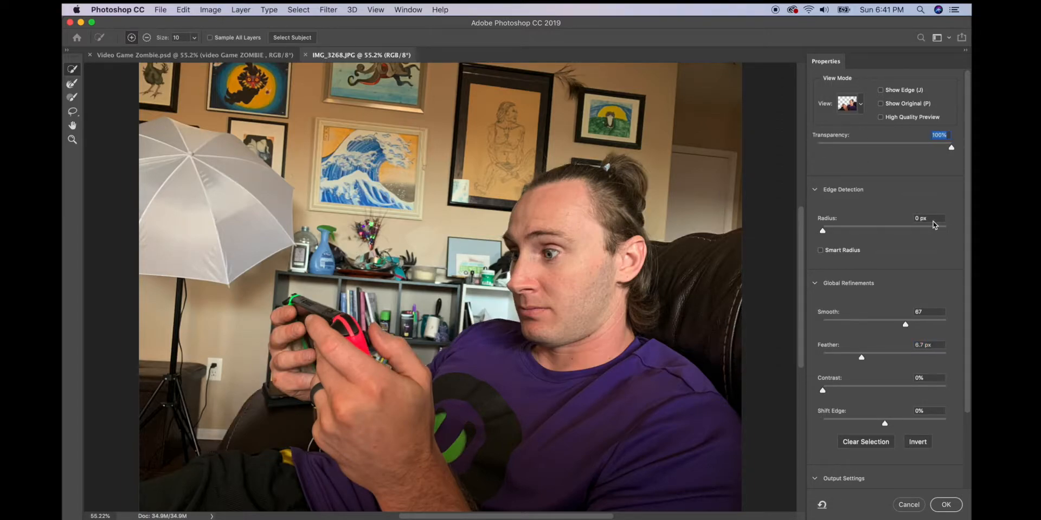
pyautogui.scroll(-5, 891, 277)
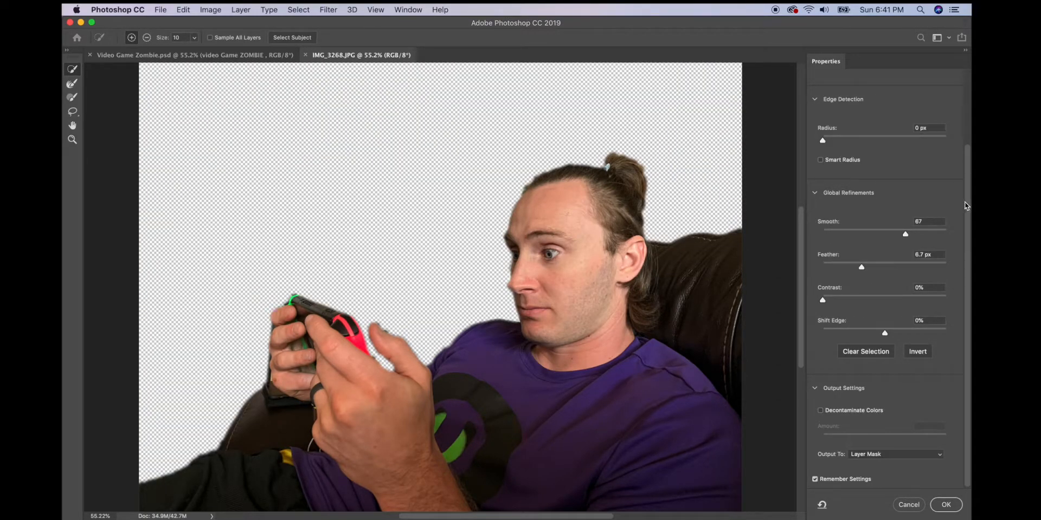
pyautogui.scroll(10, 964, 209)
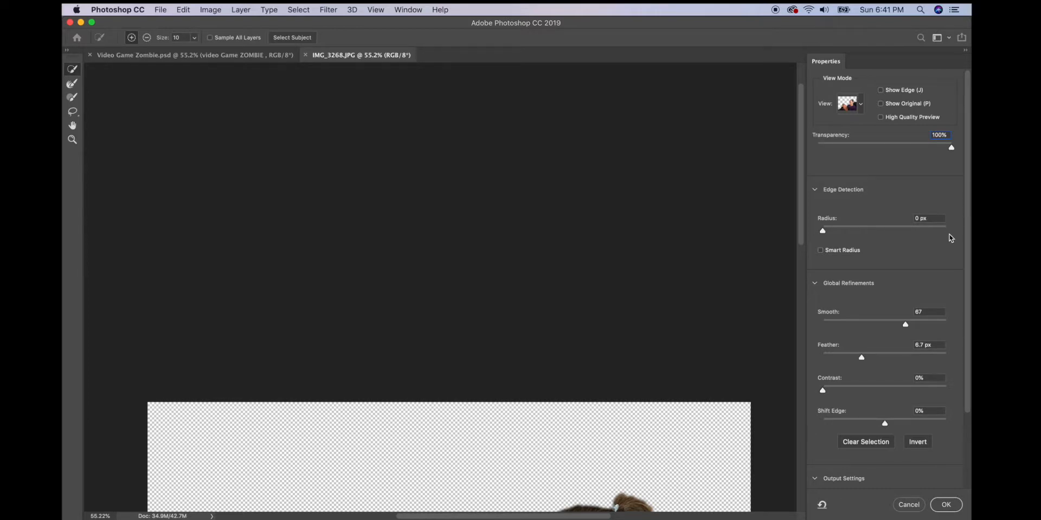
pyautogui.scroll(-5, 720, 358)
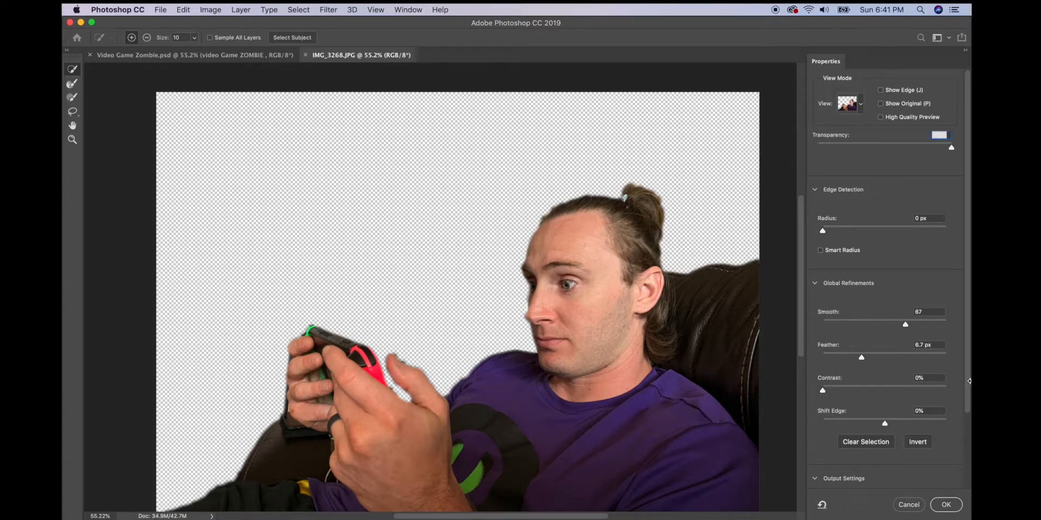
# - Output the refined selection as a New Layer with Layer Mask
pyautogui.moveTo(968, 384); pyautogui.dragTo(959, 469)
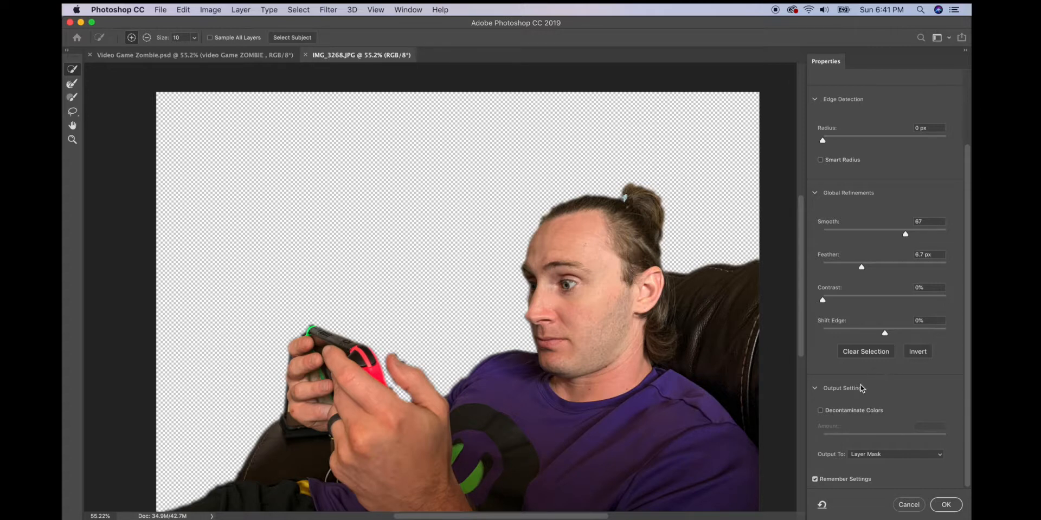
pyautogui.click(896, 455)
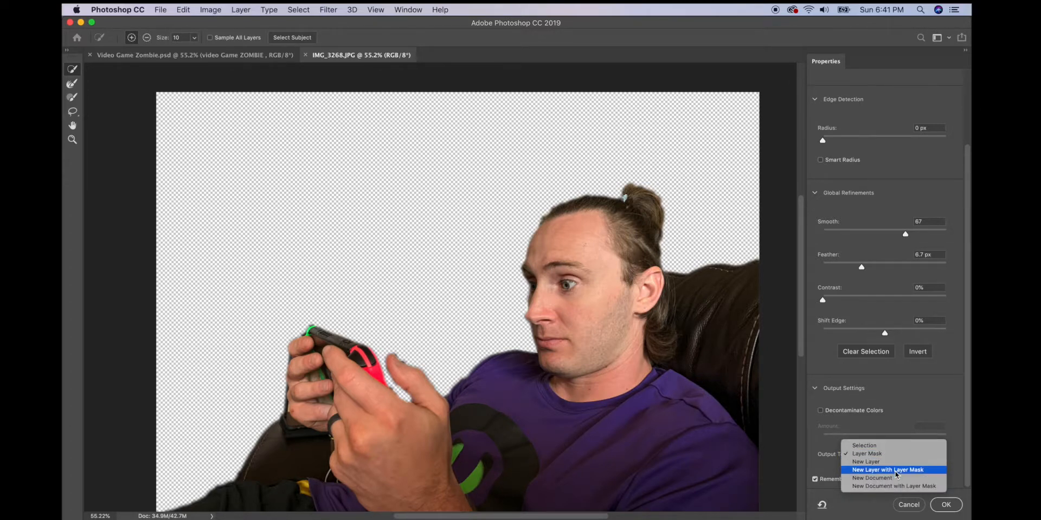
pyautogui.click(896, 473)
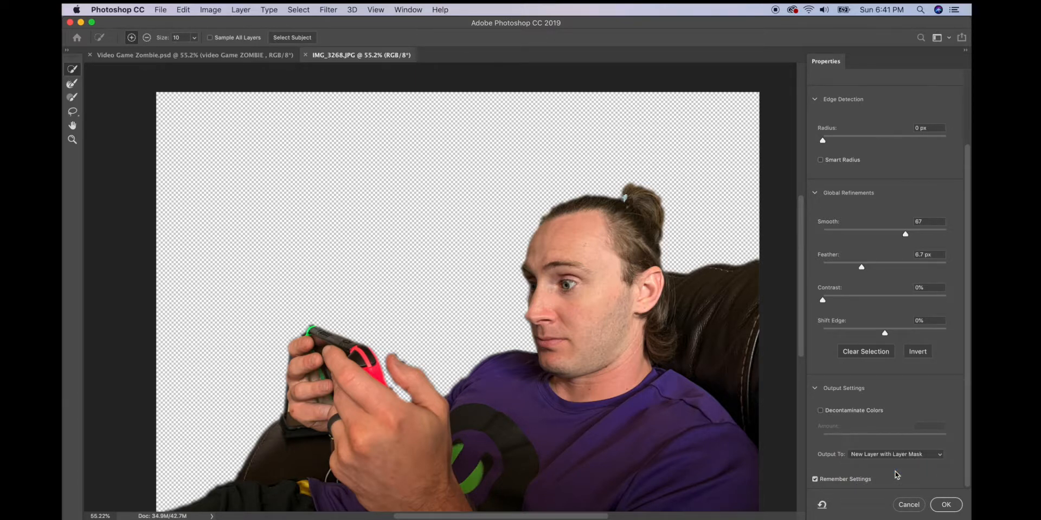
pyautogui.click(948, 508)
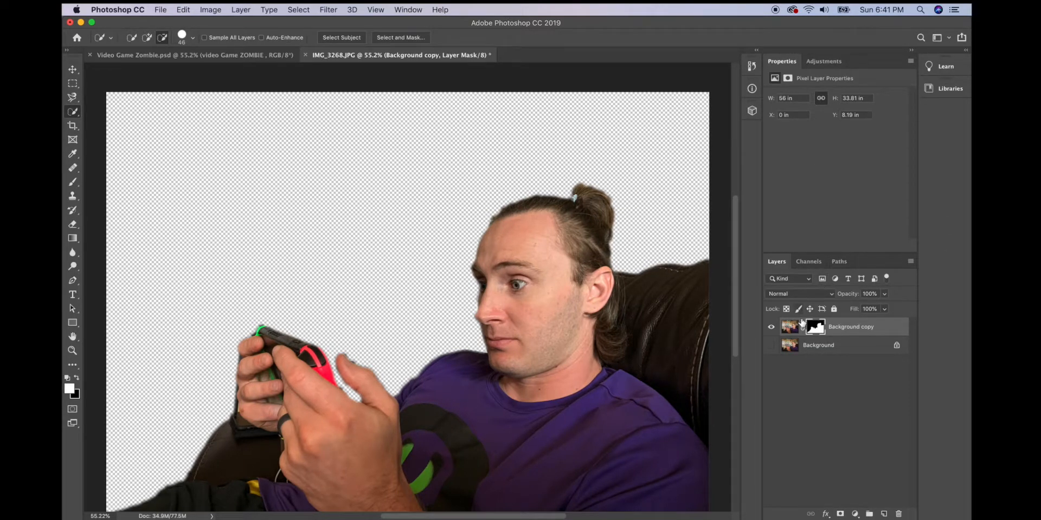
# - Compare the masked Background copy with the original by toggling layer visibility, leaving both layers shown
pyautogui.click(771, 347)
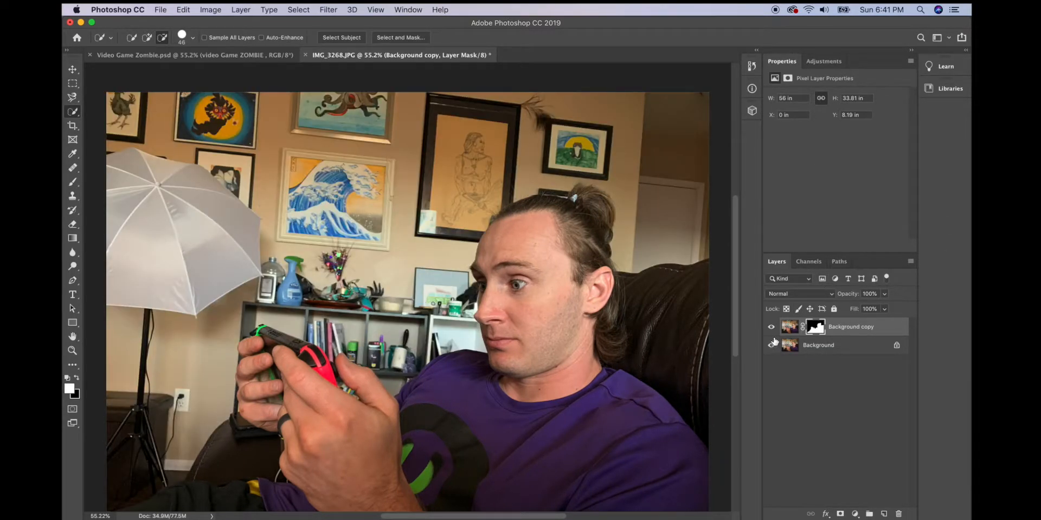
pyautogui.click(771, 328)
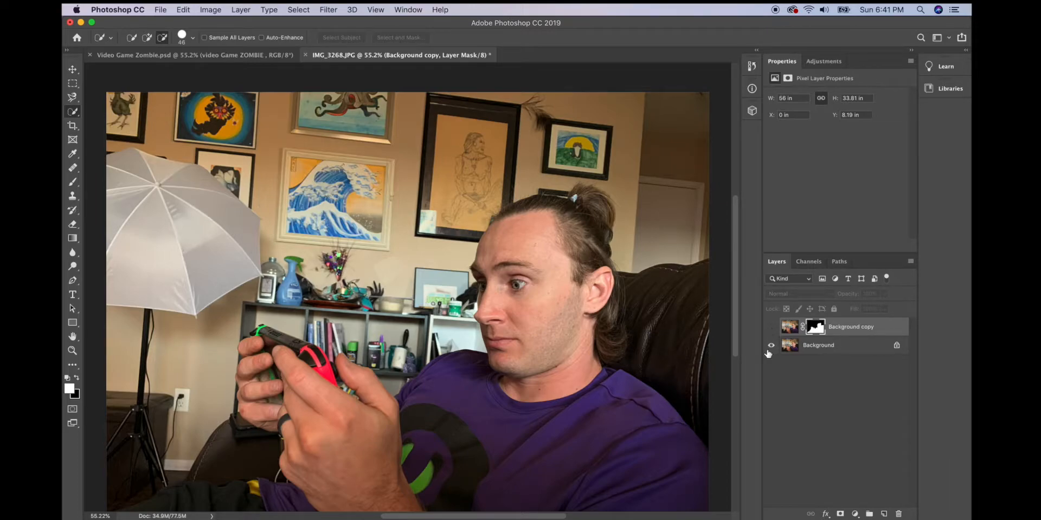
pyautogui.click(772, 328)
pyautogui.click(772, 346)
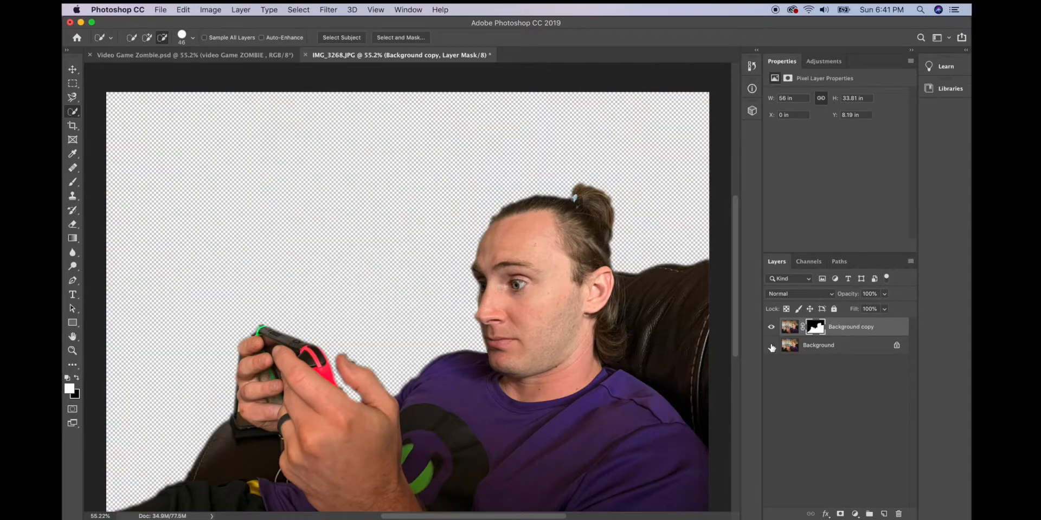
pyautogui.click(771, 346)
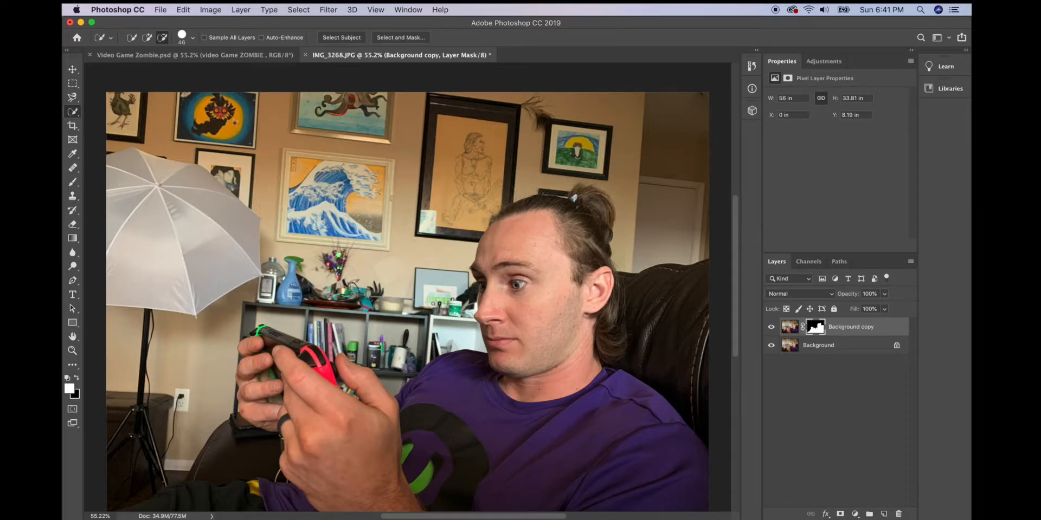
# - Make the Background layer active and select its entire canvas
pyautogui.click(72, 351)
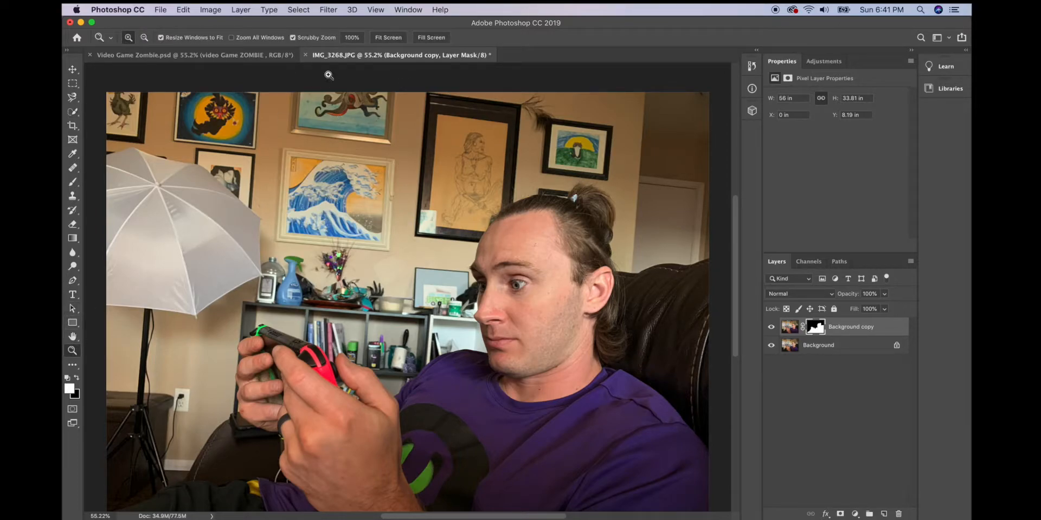
pyautogui.click(397, 41)
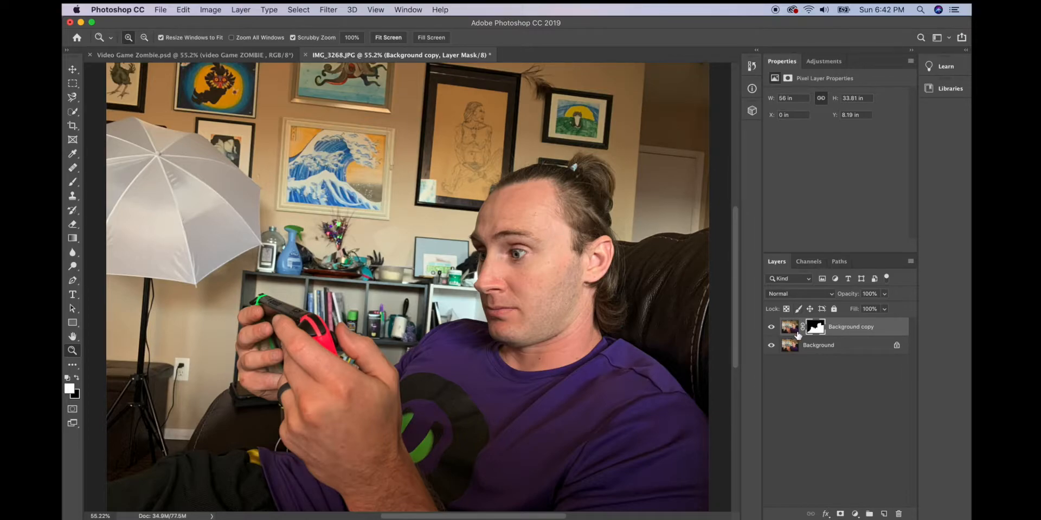
pyautogui.click(819, 347)
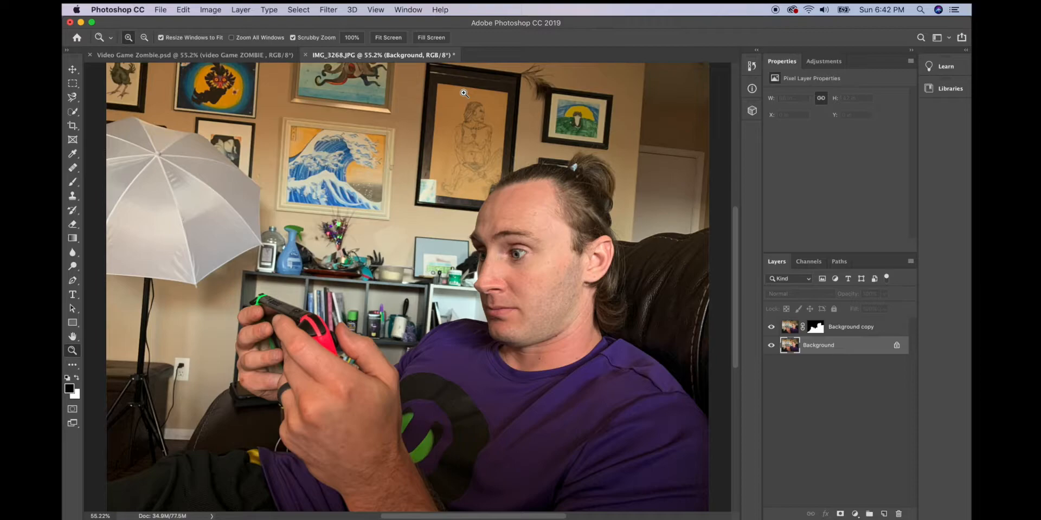
pyautogui.click(299, 10)
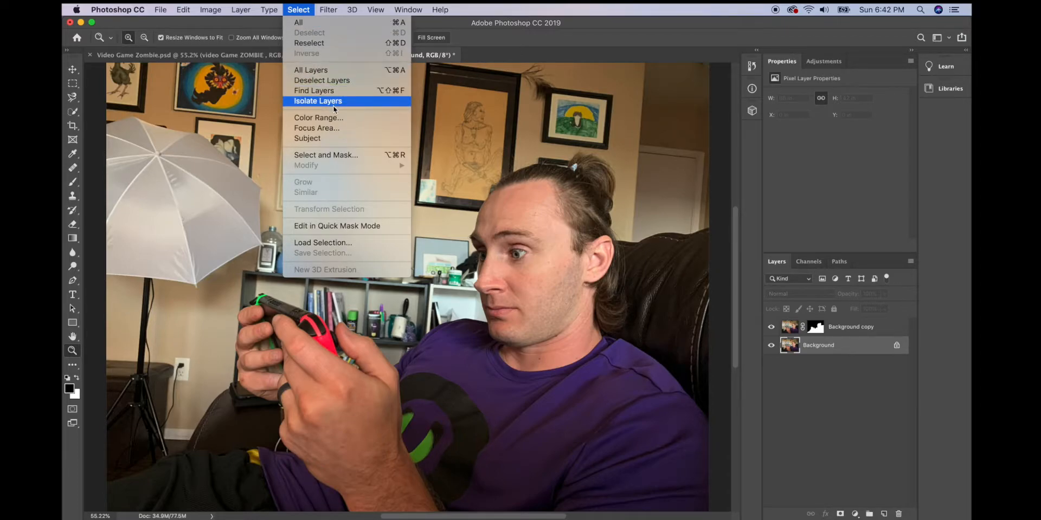
pyautogui.click(565, 82)
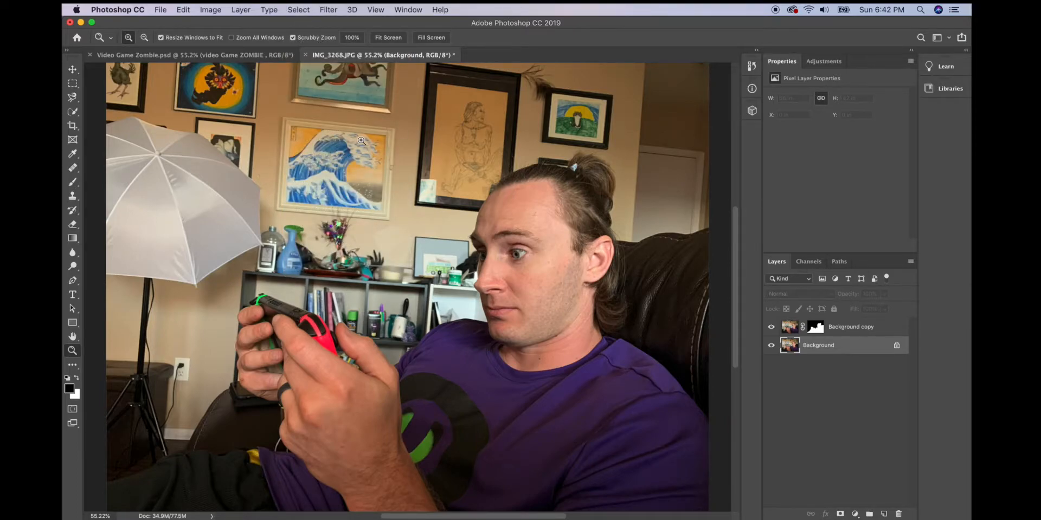
pyautogui.press('super+a')
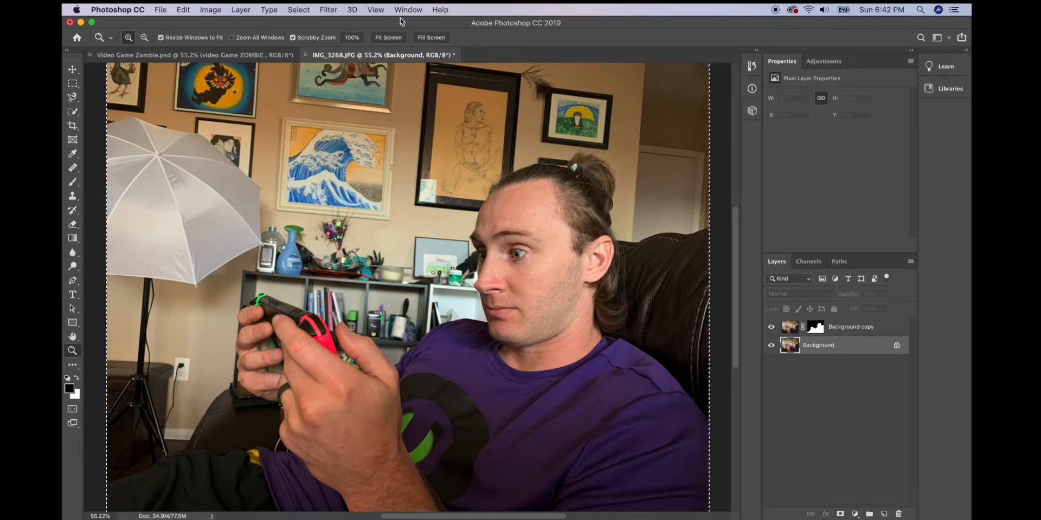
pyautogui.click(298, 9)
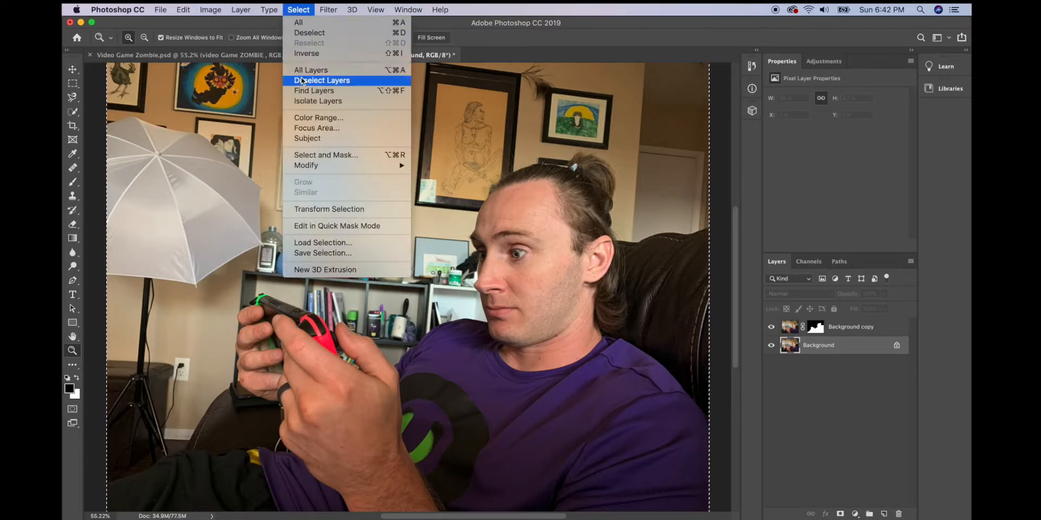
pyautogui.moveTo(320, 166)
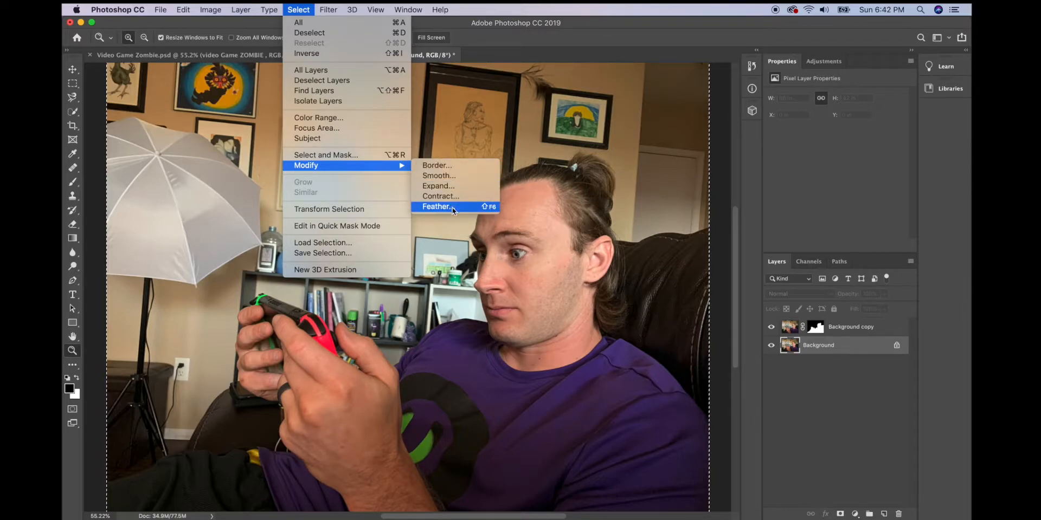
pyautogui.moveTo(376, 165)
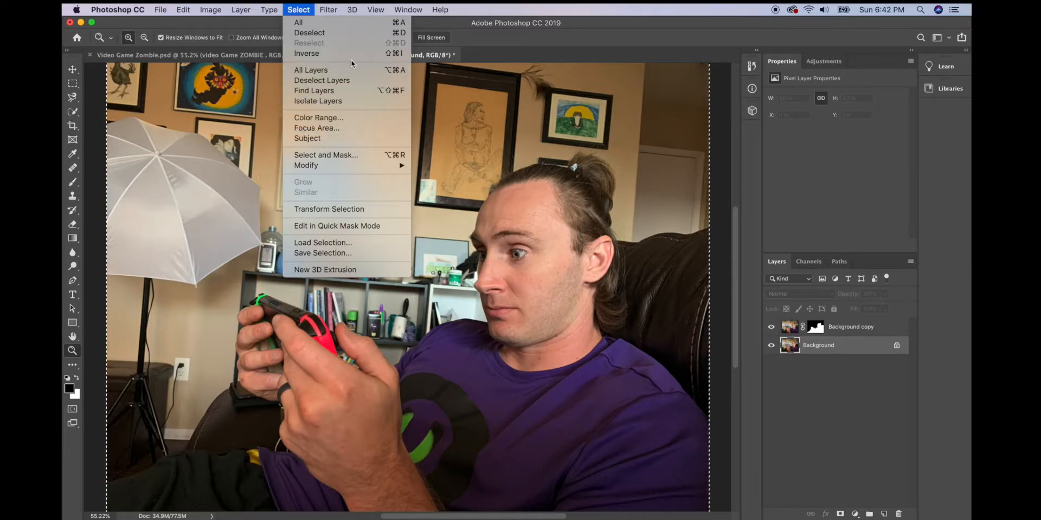
# - Apply a Gaussian Blur with a radius of 17.6 pixels to the Background layer
pyautogui.moveTo(323, 10)
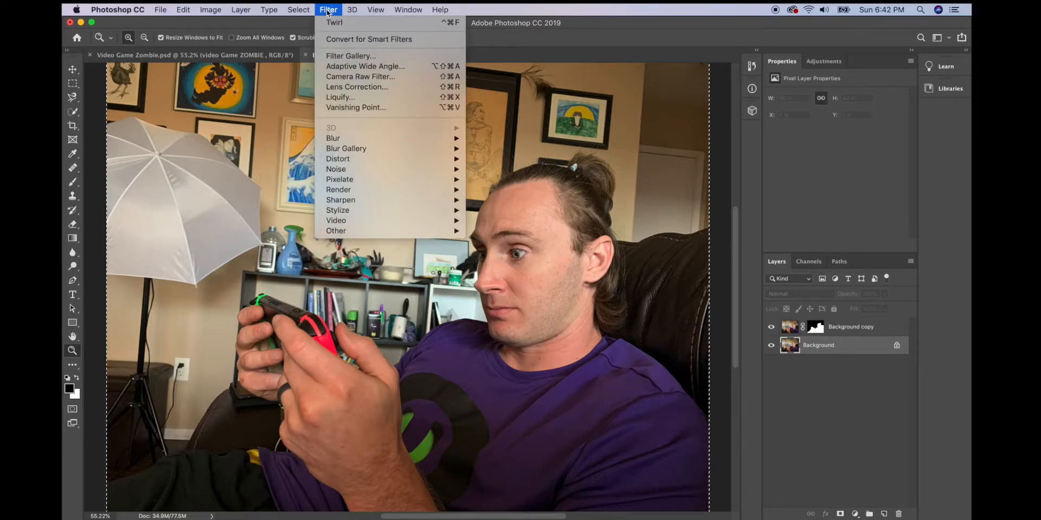
pyautogui.moveTo(341, 140)
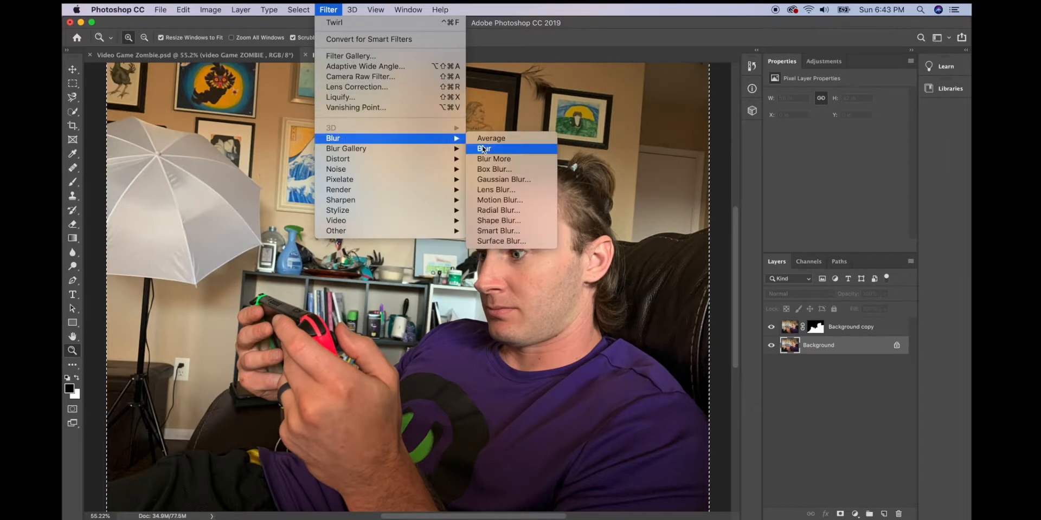
pyautogui.click(512, 184)
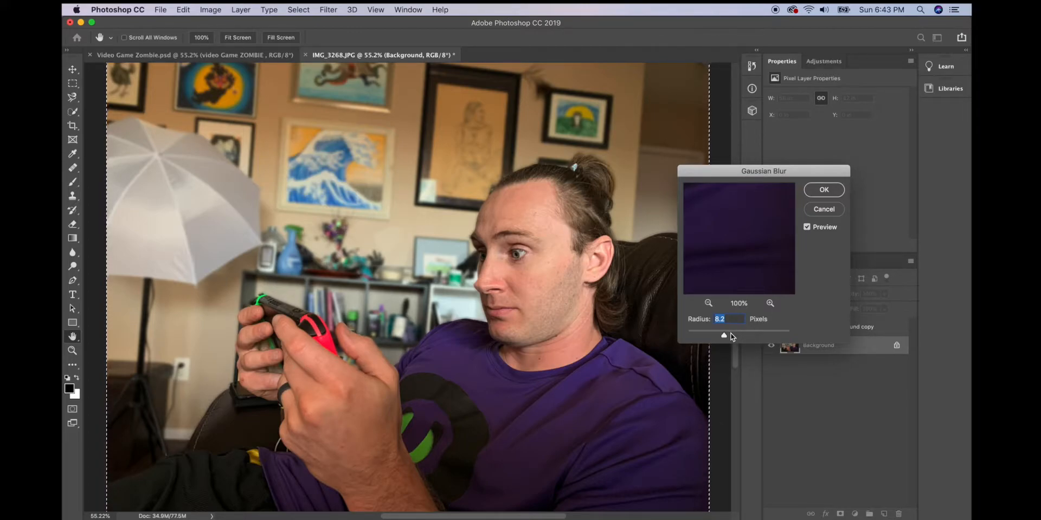
pyautogui.click(734, 336)
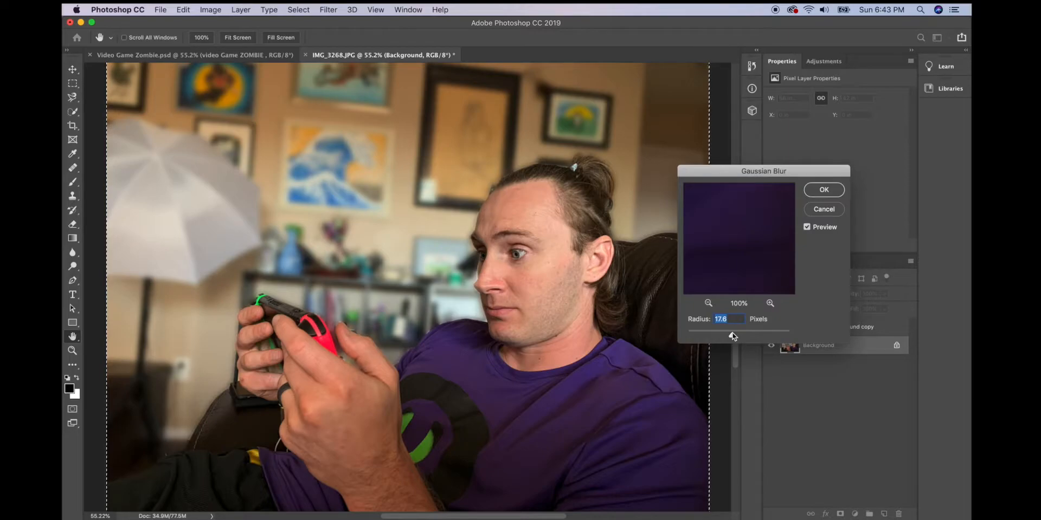
pyautogui.click(823, 189)
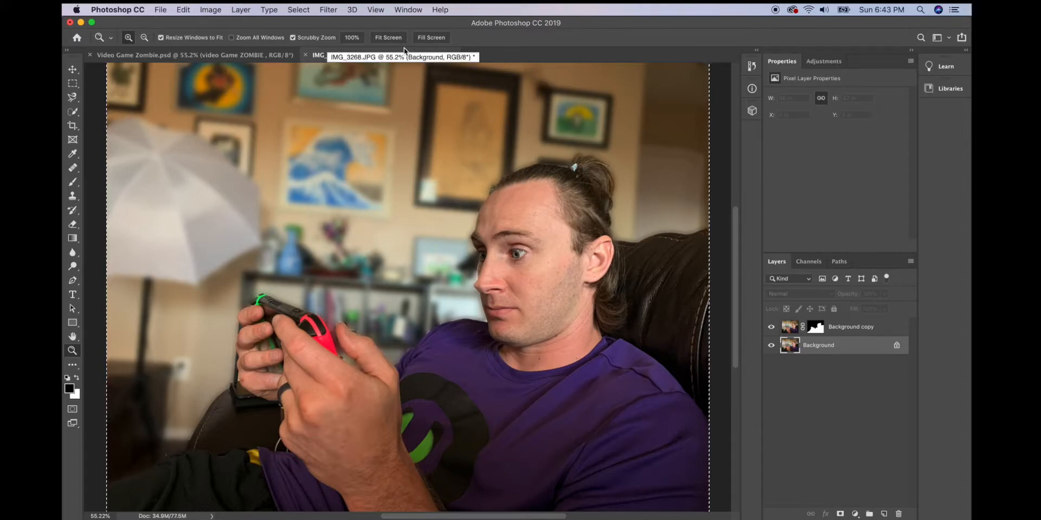
# - Apply the Twirl distortion filter to the blurred Background layer with an angle of 721°
pyautogui.click(297, 11)
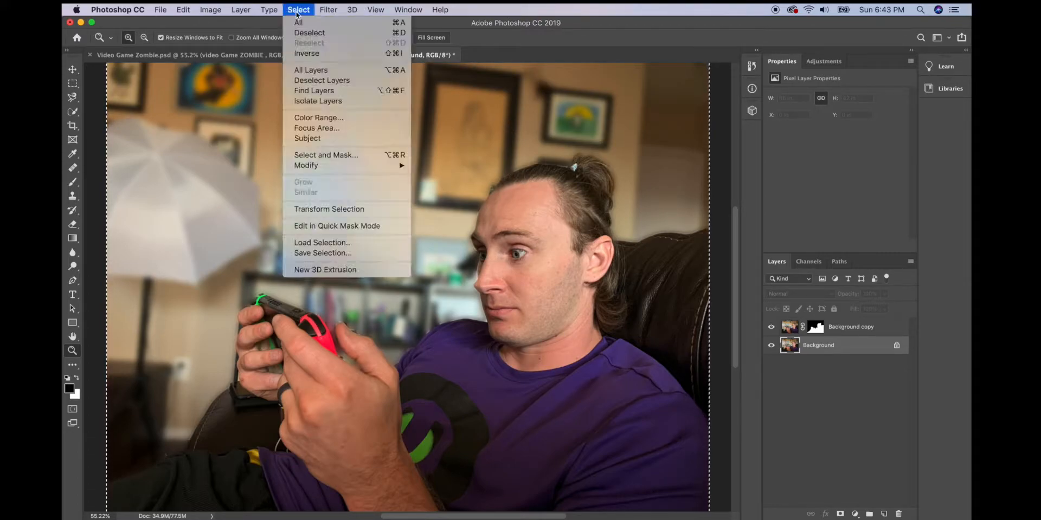
pyautogui.moveTo(334, 10)
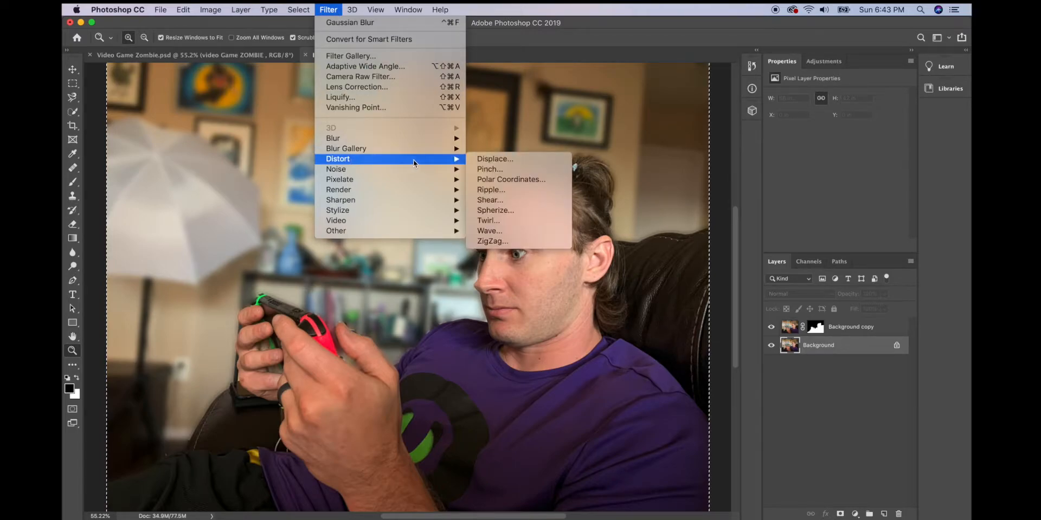
pyautogui.click(495, 222)
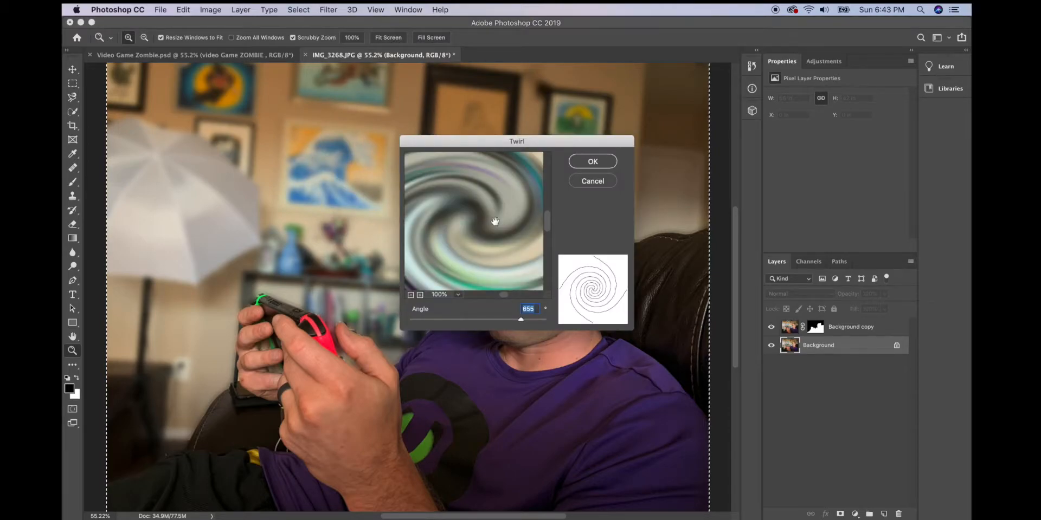
pyautogui.moveTo(521, 320)
pyautogui.mouseDown()
pyautogui.moveTo(421, 319)
pyautogui.moveTo(526, 323)
pyautogui.mouseUp()
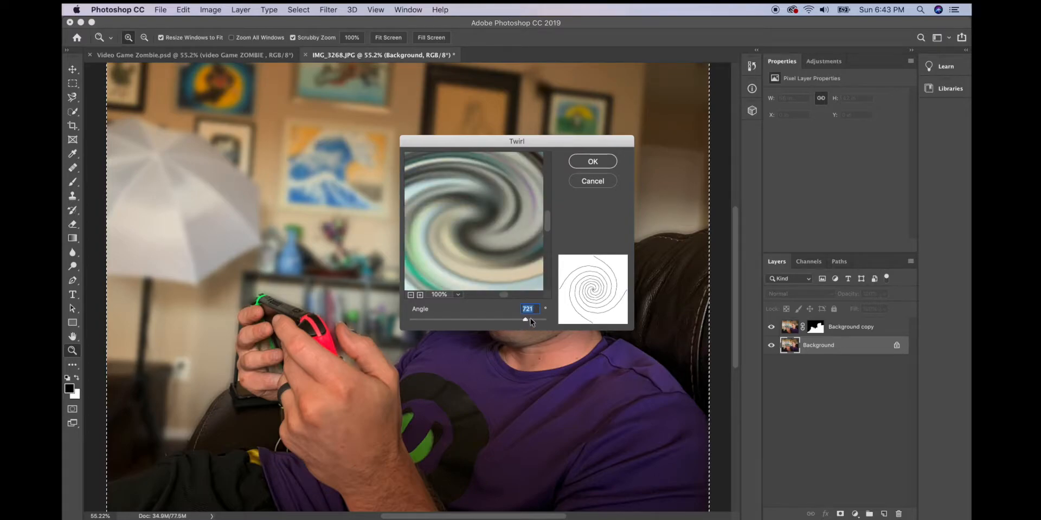
pyautogui.click(602, 163)
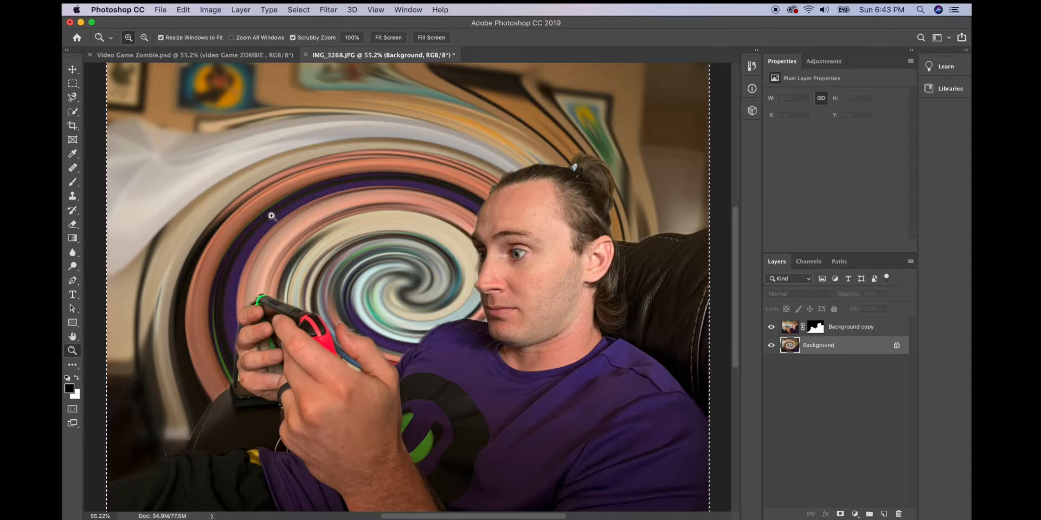
# - Add a Stroke effect to the Background copy layer and move the Layer Style dialog off the man's outline
pyautogui.click(866, 331)
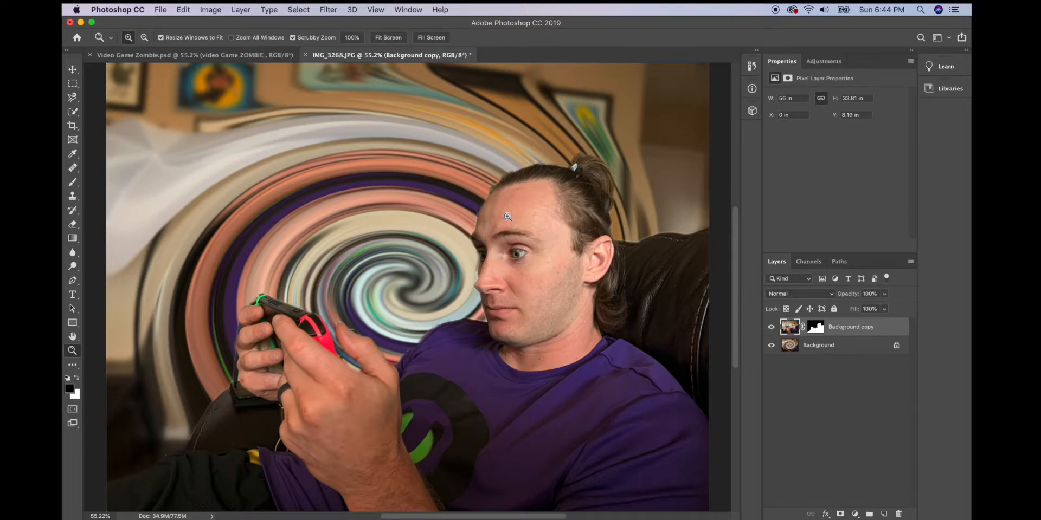
pyautogui.click(821, 327)
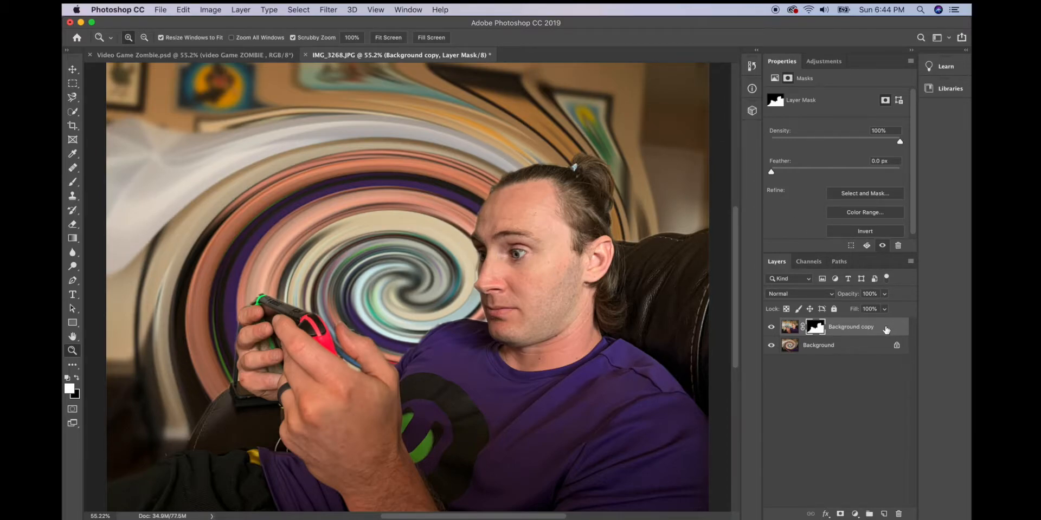
pyautogui.doubleClick(886, 329)
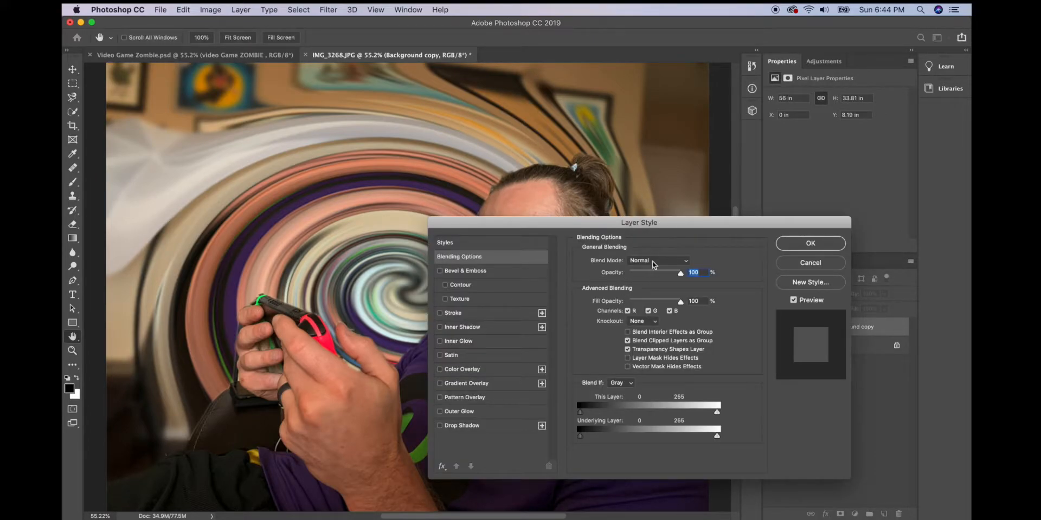
pyautogui.click(454, 314)
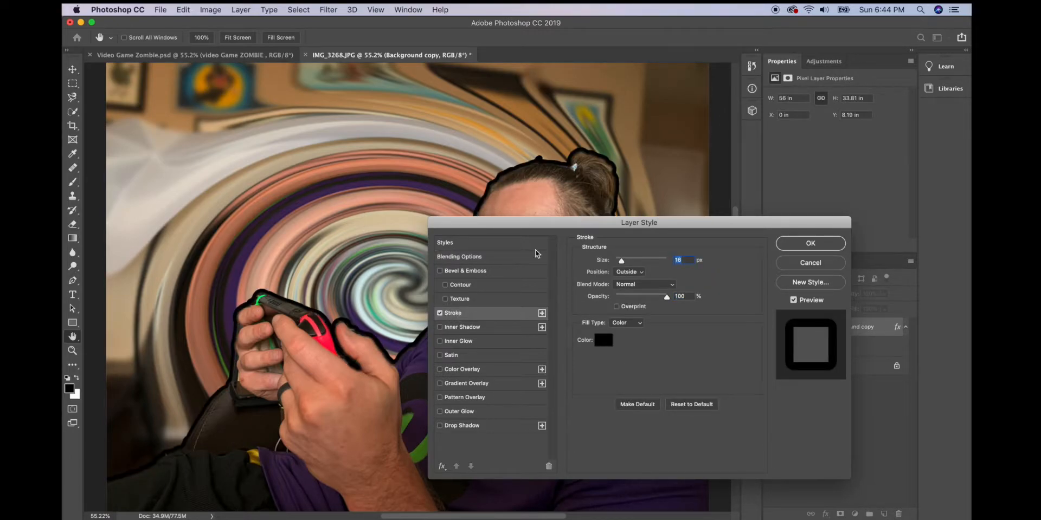
pyautogui.moveTo(577, 225); pyautogui.dragTo(659, 186)
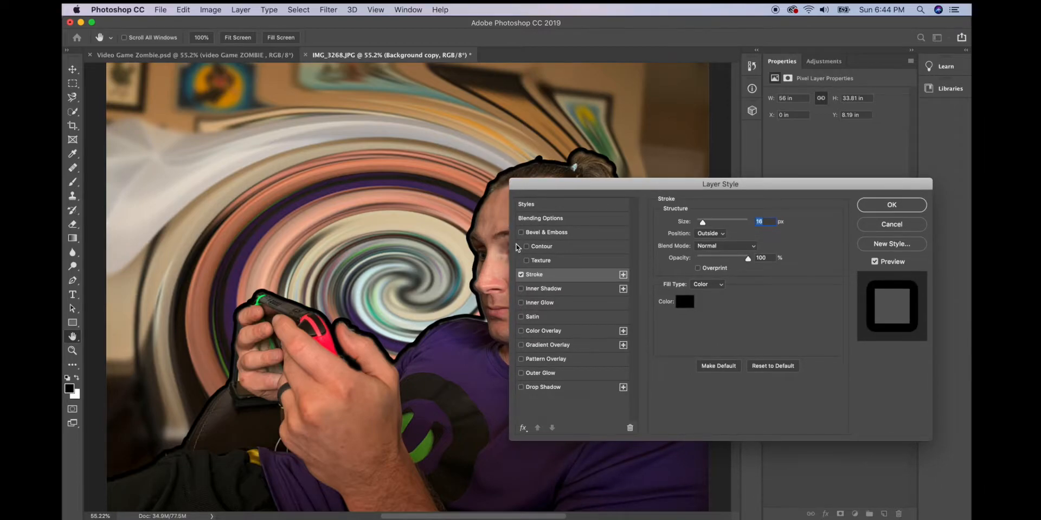
# - Set the stroke color around the man and couch to near-white f7faf7
pyautogui.click(686, 303)
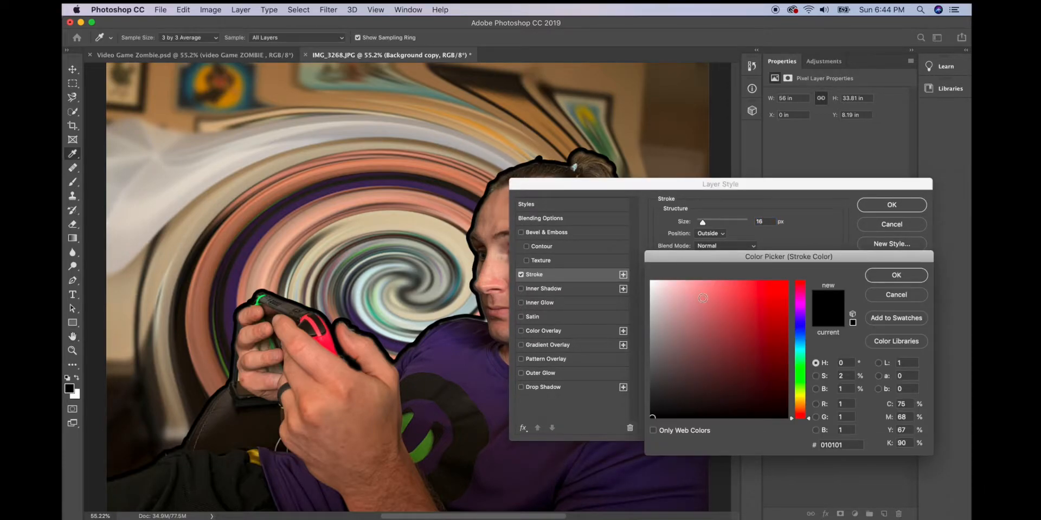
pyautogui.click(801, 375)
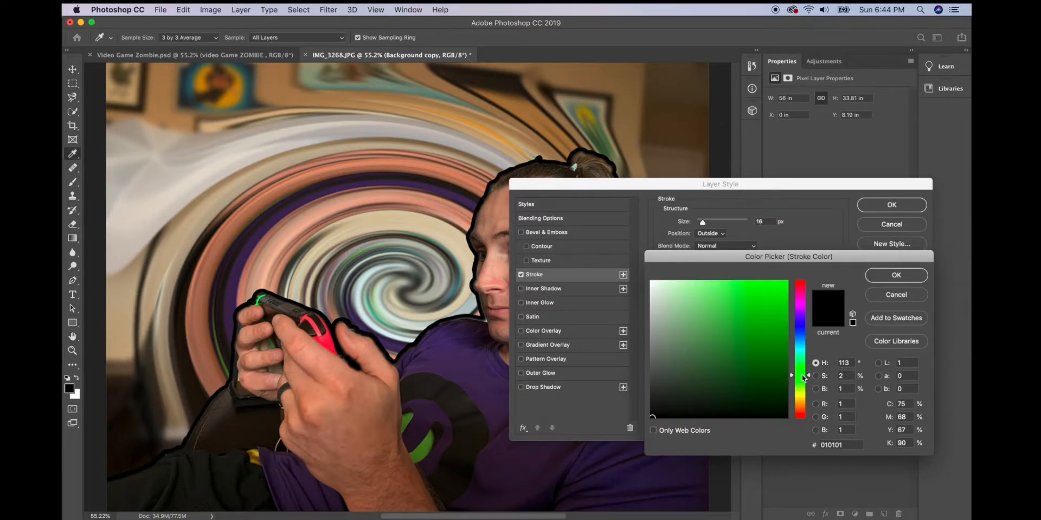
pyautogui.click(785, 282)
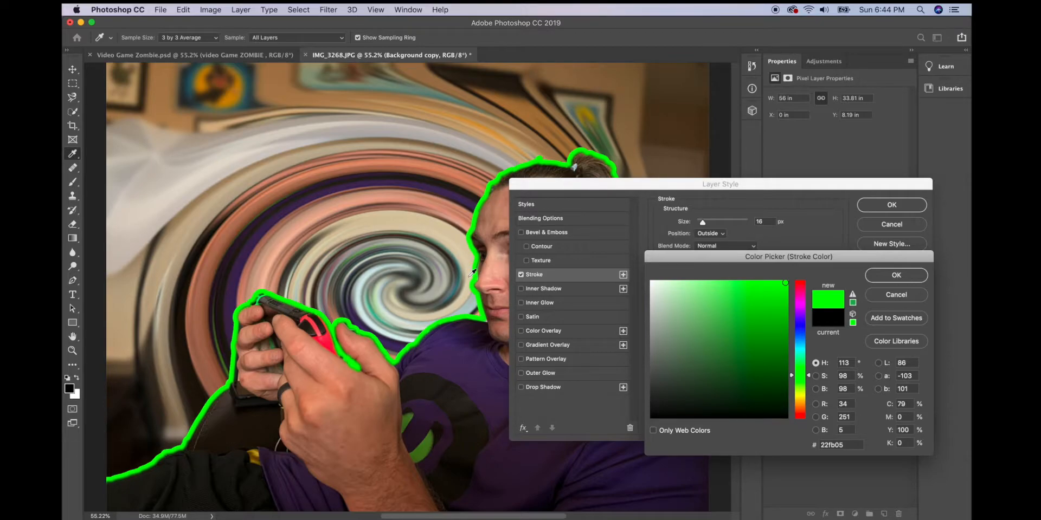
pyautogui.click(652, 283)
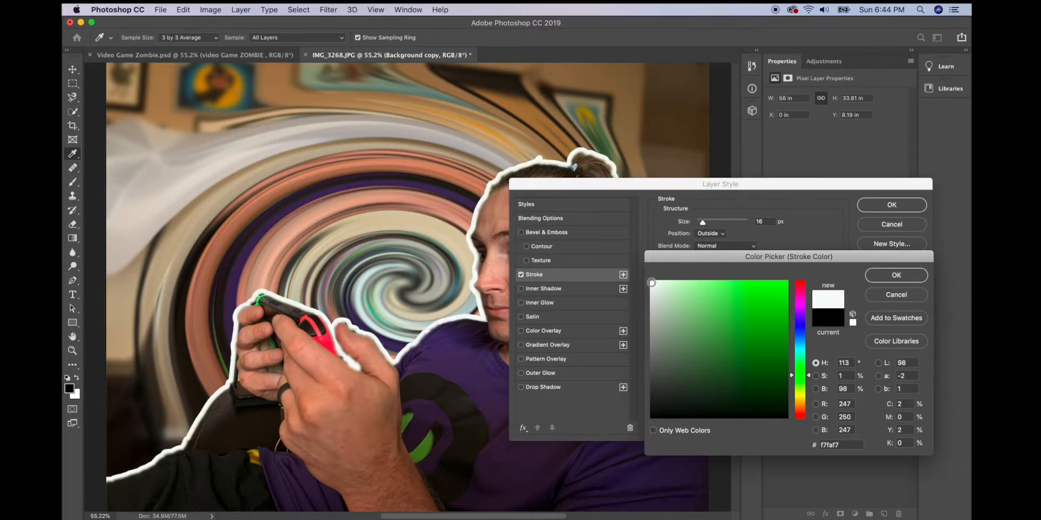
pyautogui.click(896, 277)
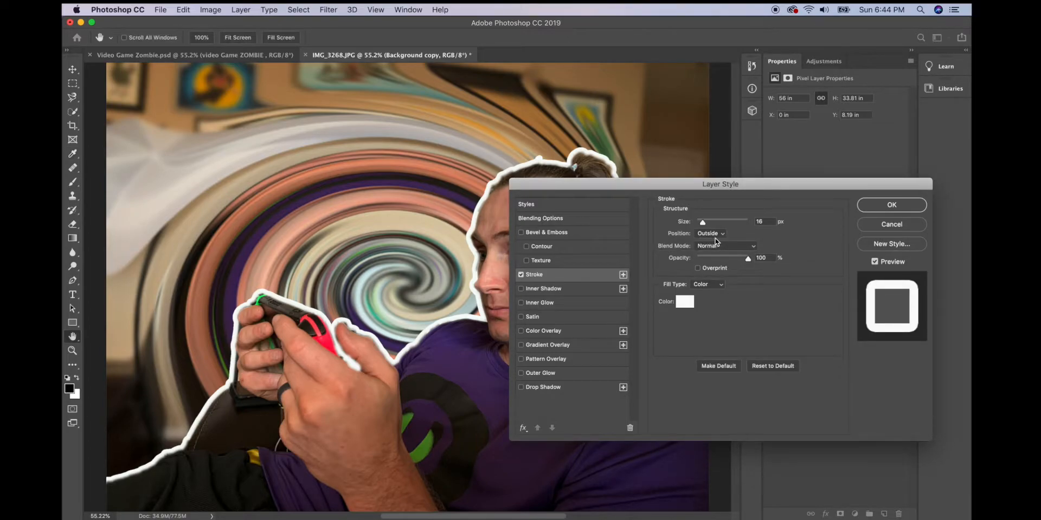
# - Set the stroke size to 27 px, keep its position Outside and apply the layer style
pyautogui.click(716, 236)
pyautogui.moveTo(702, 222)
pyautogui.mouseDown()
pyautogui.moveTo(733, 223)
pyautogui.moveTo(677, 227)
pyautogui.mouseUp()
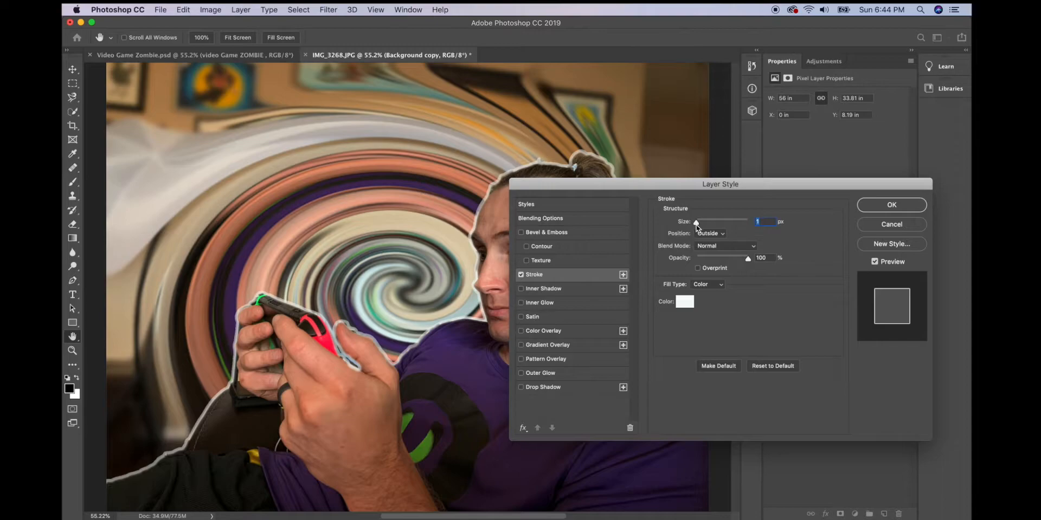
pyautogui.moveTo(697, 226); pyautogui.dragTo(706, 227)
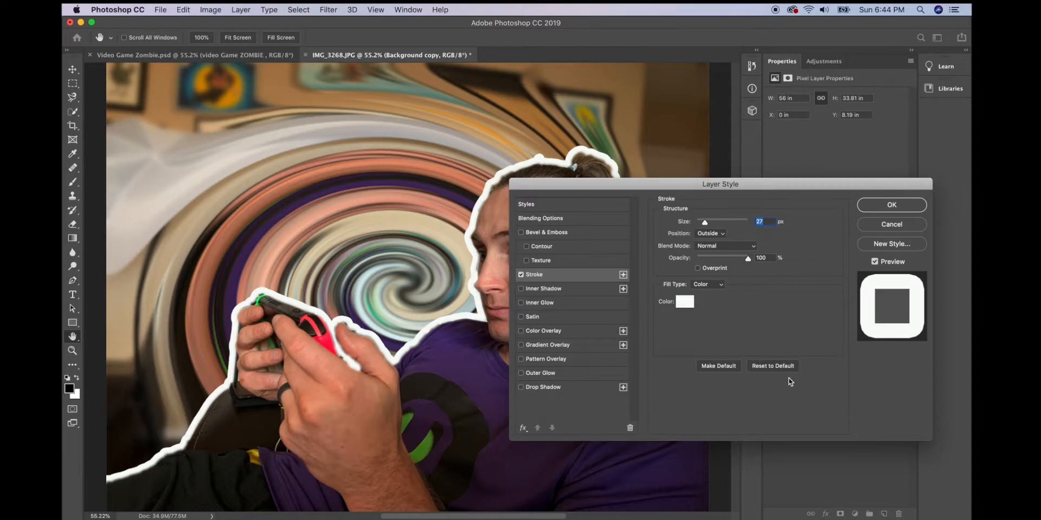
pyautogui.click(904, 206)
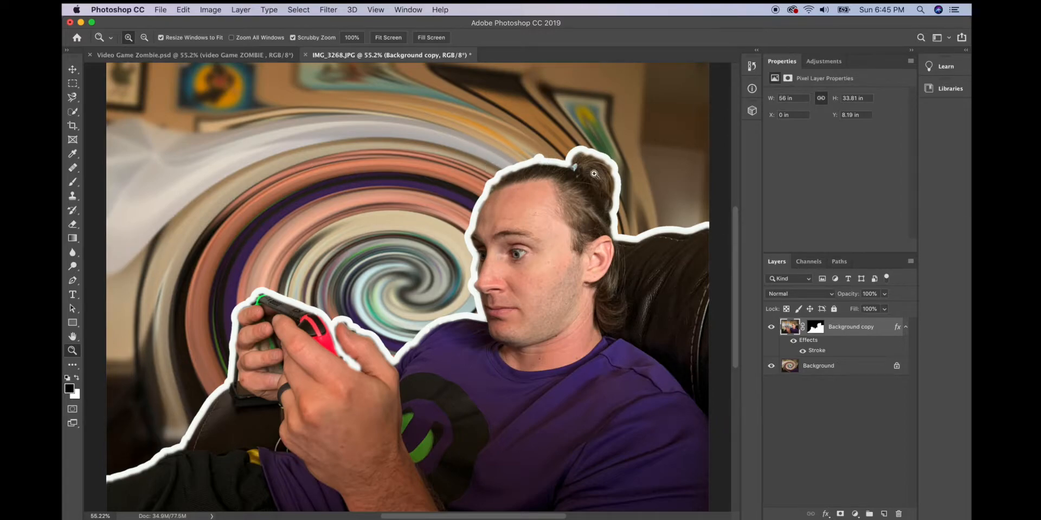
# - Paint with a black brush on the Background copy's layer mask to smooth the outline bump on top of the man's head
pyautogui.click(816, 326)
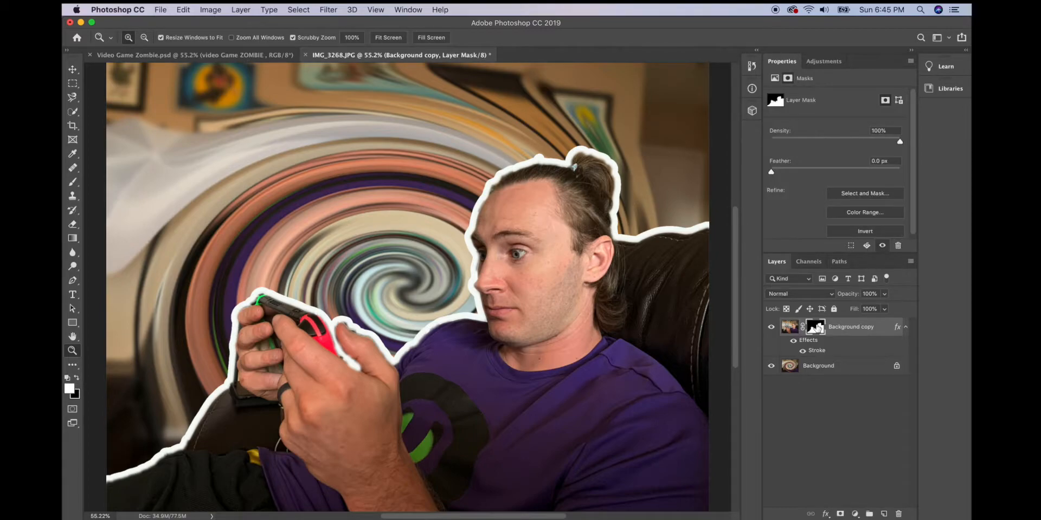
pyautogui.click(74, 183)
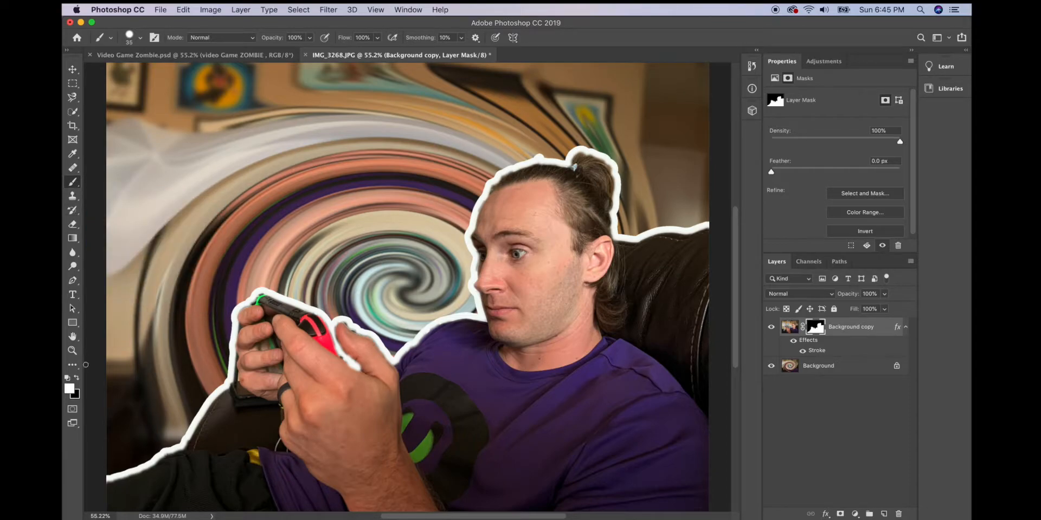
pyautogui.click(76, 378)
pyautogui.moveTo(535, 159); pyautogui.dragTo(545, 158)
# - Undo the last two brush strokes on the Background copy's layer mask
pyautogui.click(184, 10)
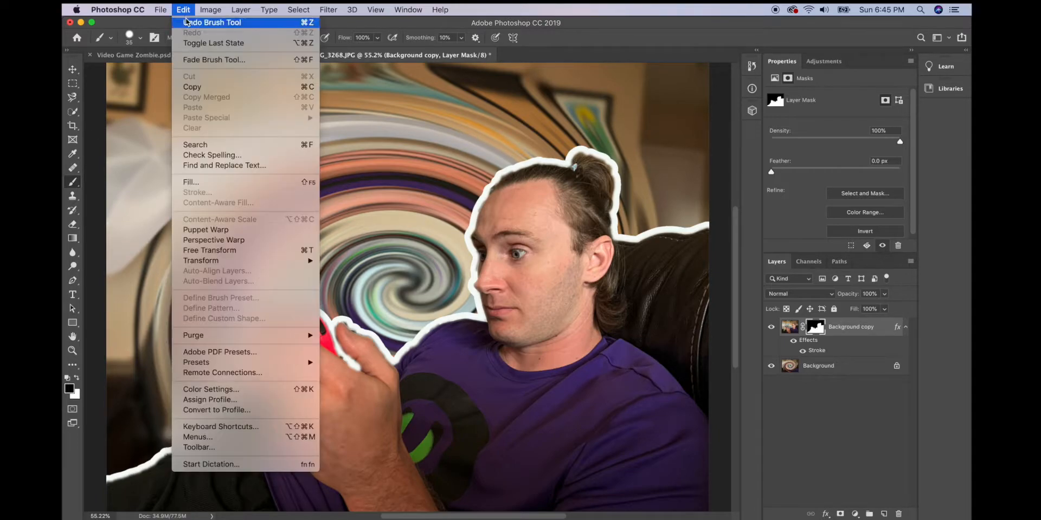
pyautogui.click(187, 23)
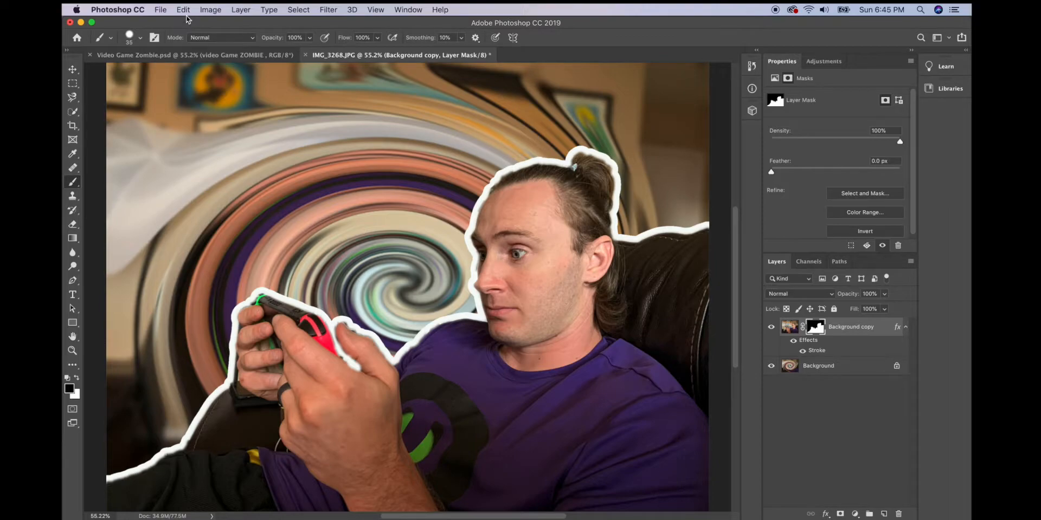
pyautogui.click(184, 10)
pyautogui.click(187, 23)
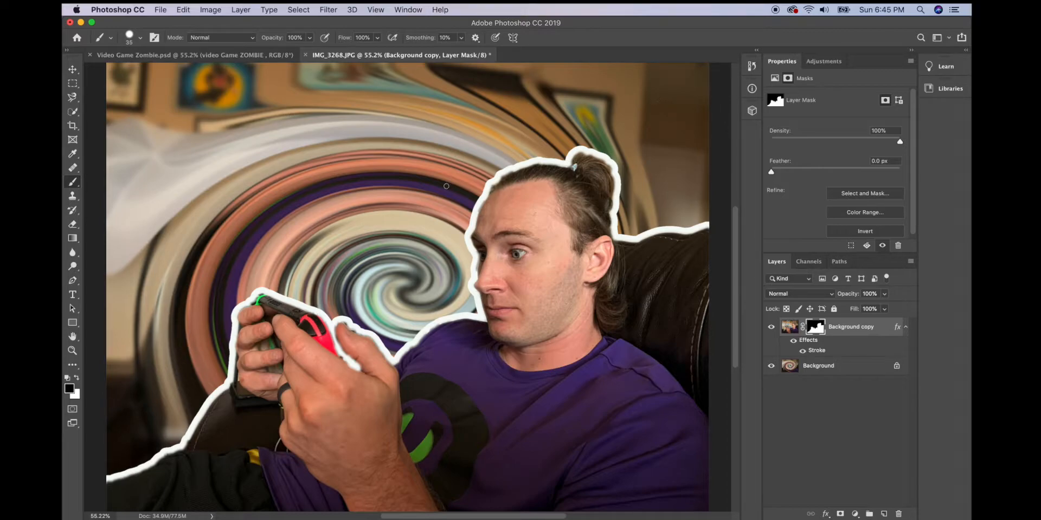
# - Examine the title in the finished Video Game Zombie.psd document and return to IMG_3268.JPG
pyautogui.click(199, 53)
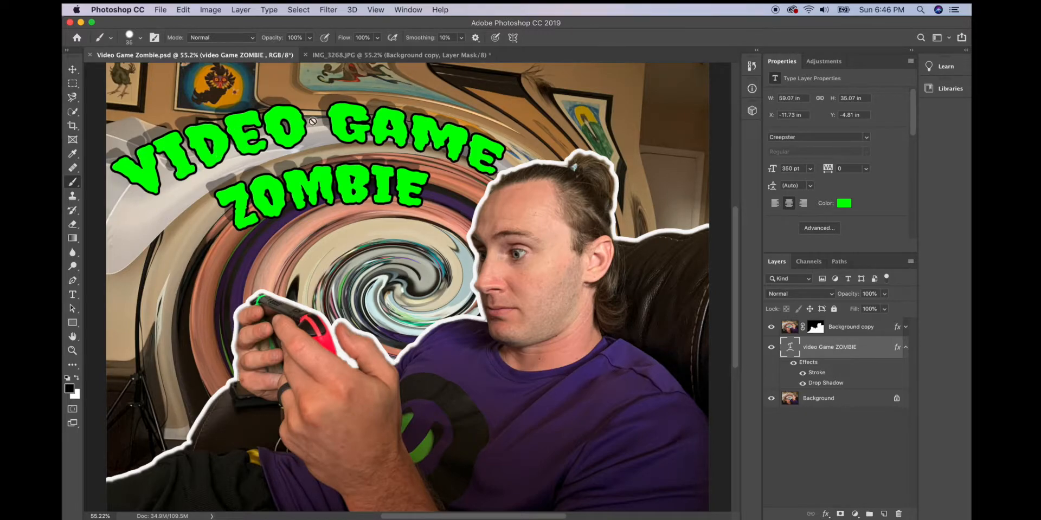
pyautogui.click(336, 55)
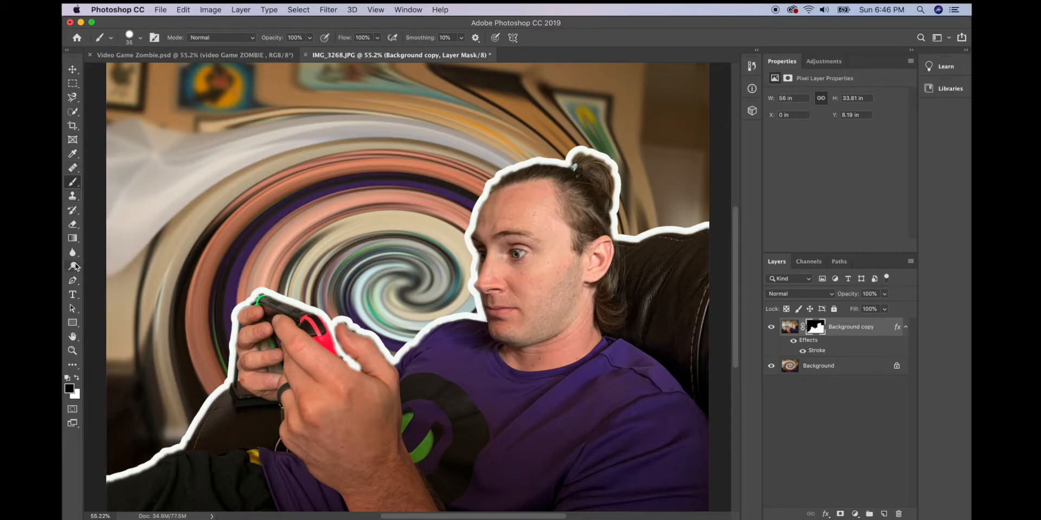
# - Add a green 350 pt Creepster text box above the hands, reading VIDEO GAME on one line and ZOMBIE on the next
pyautogui.click(73, 295)
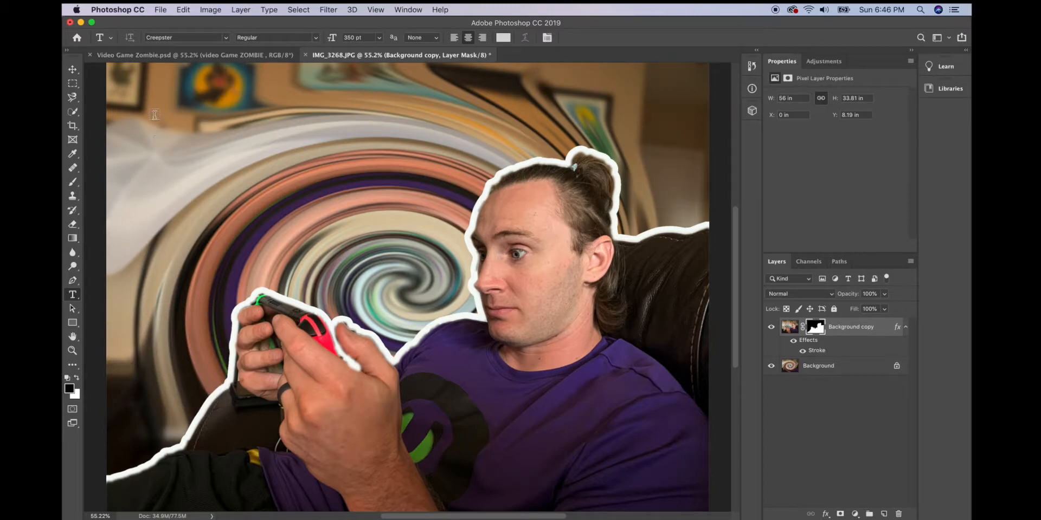
pyautogui.moveTo(152, 122); pyautogui.dragTo(540, 287)
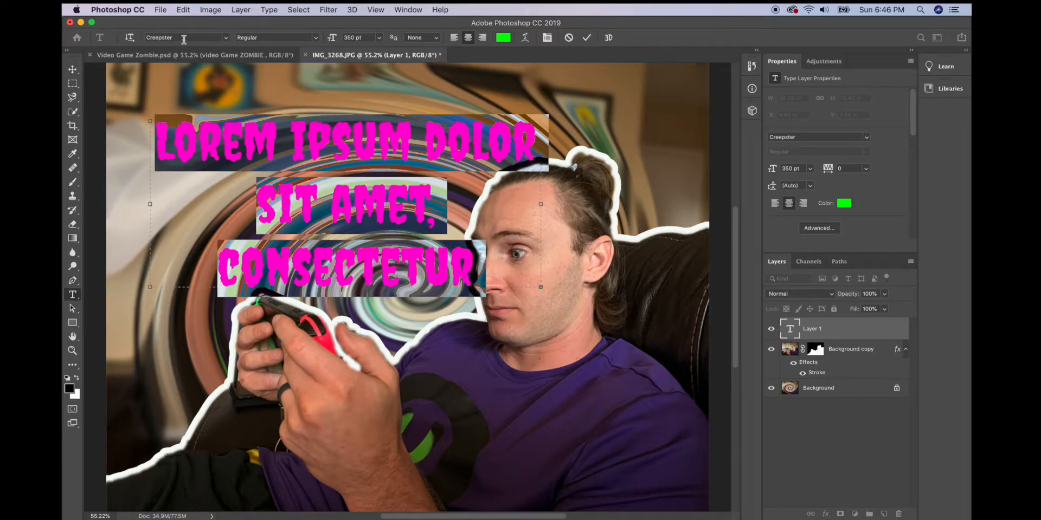
pyautogui.write('V')
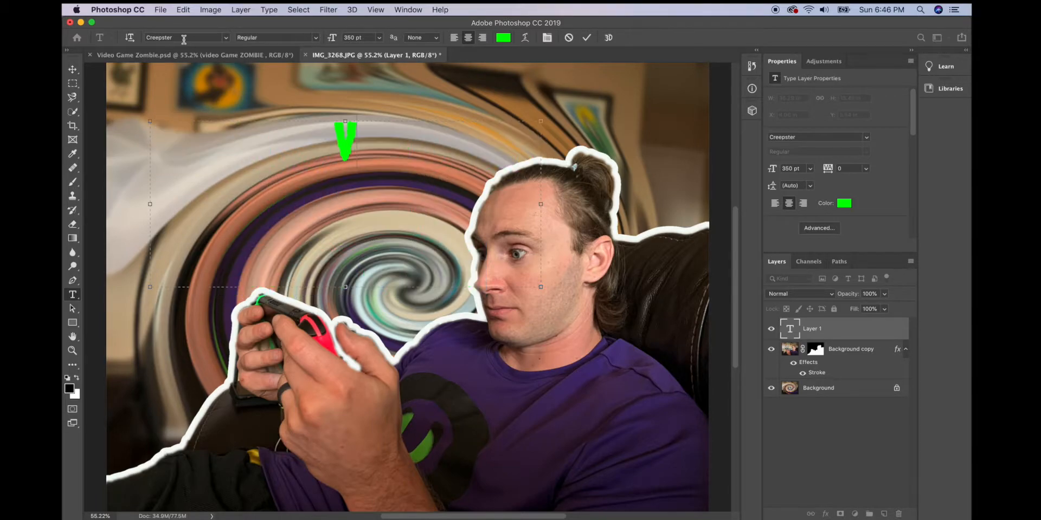
pyautogui.write('IDEO GAME')
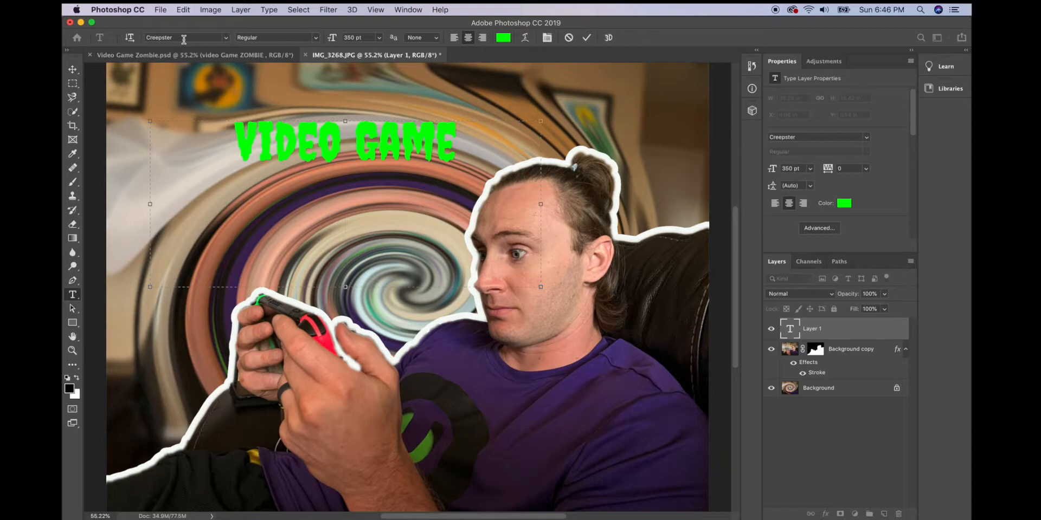
pyautogui.press('Return')
pyautogui.write('ZO')
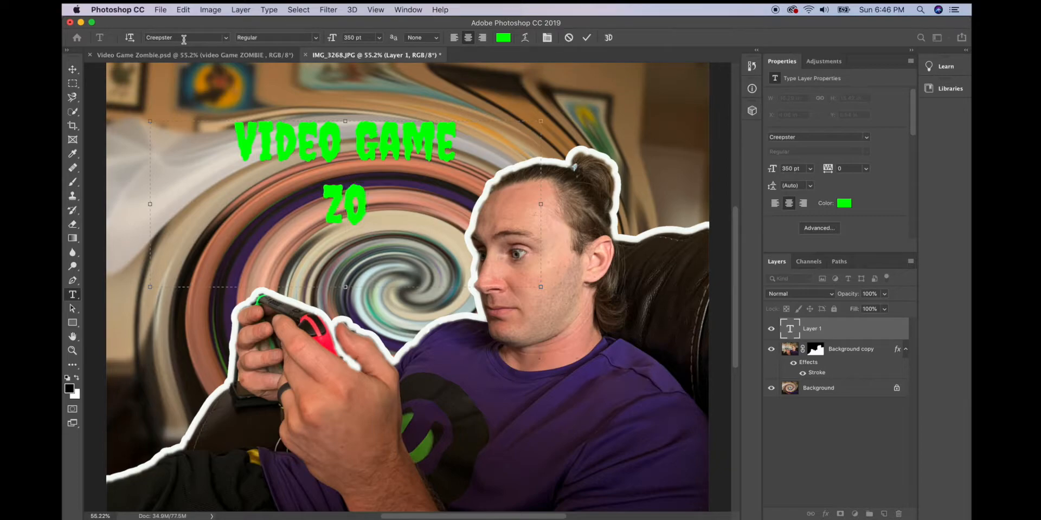
pyautogui.write('MBIE')
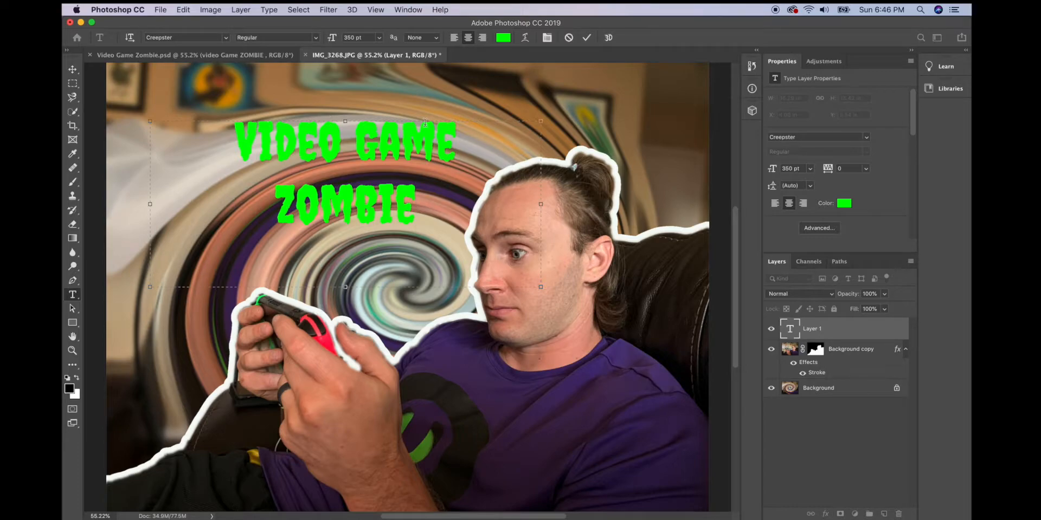
# - Warp the title with a horizontal Arc, bend +50% and horizontal distortion -60%, and move it down fully into the picture
pyautogui.click(526, 39)
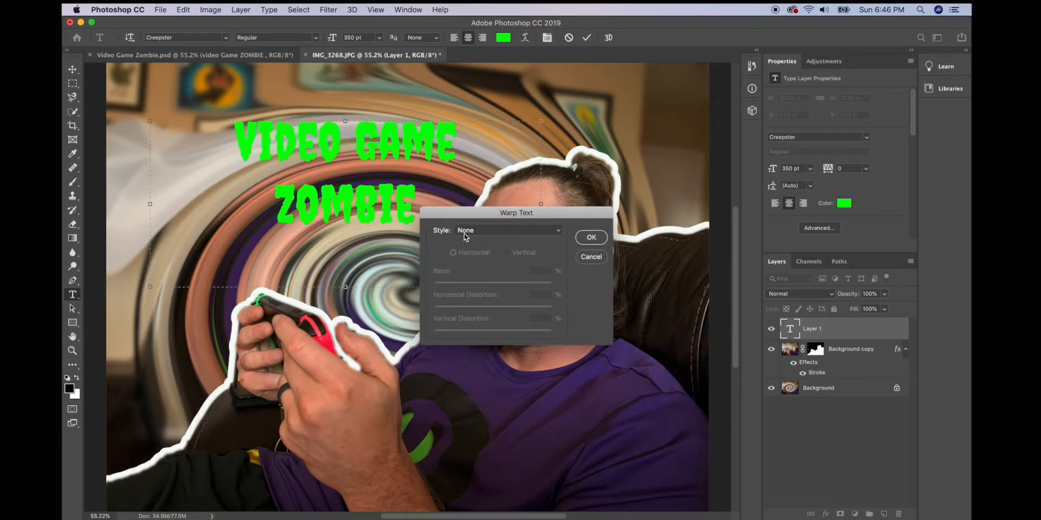
pyautogui.click(464, 236)
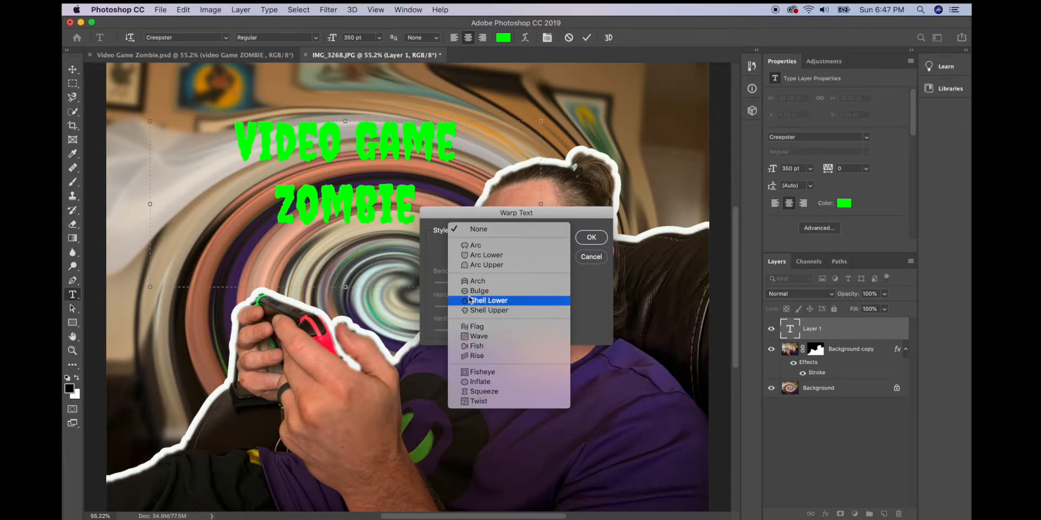
pyautogui.click(474, 246)
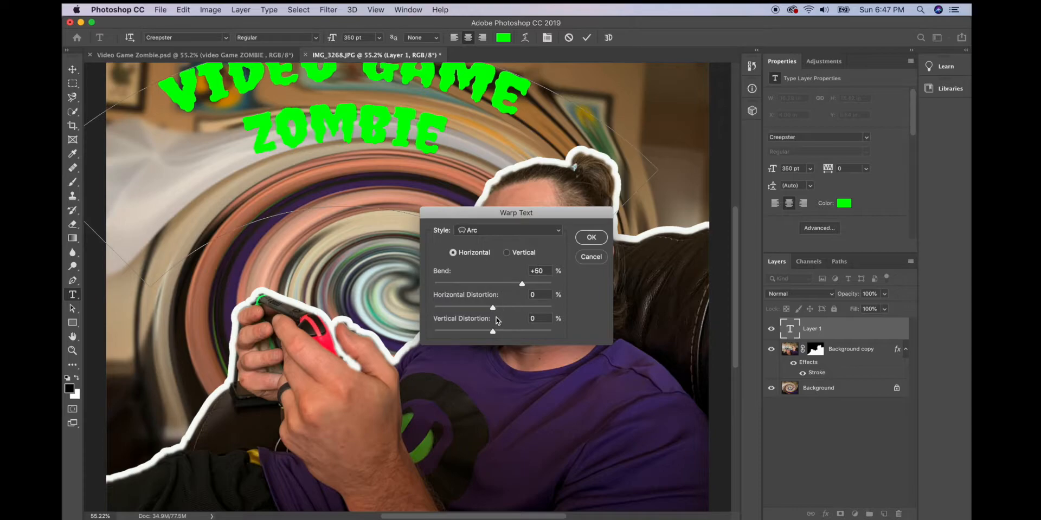
pyautogui.moveTo(493, 307); pyautogui.dragTo(458, 309)
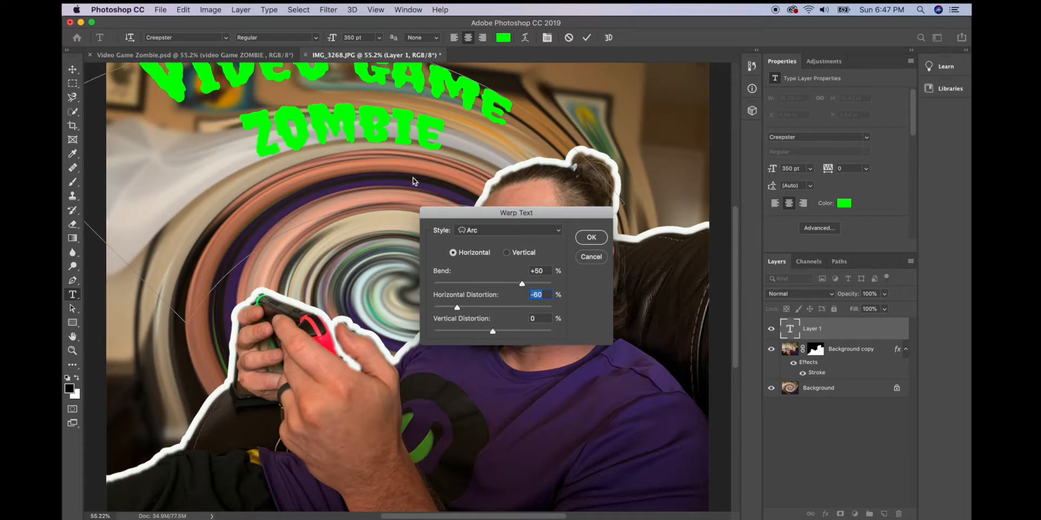
pyautogui.click(594, 237)
pyautogui.click(72, 70)
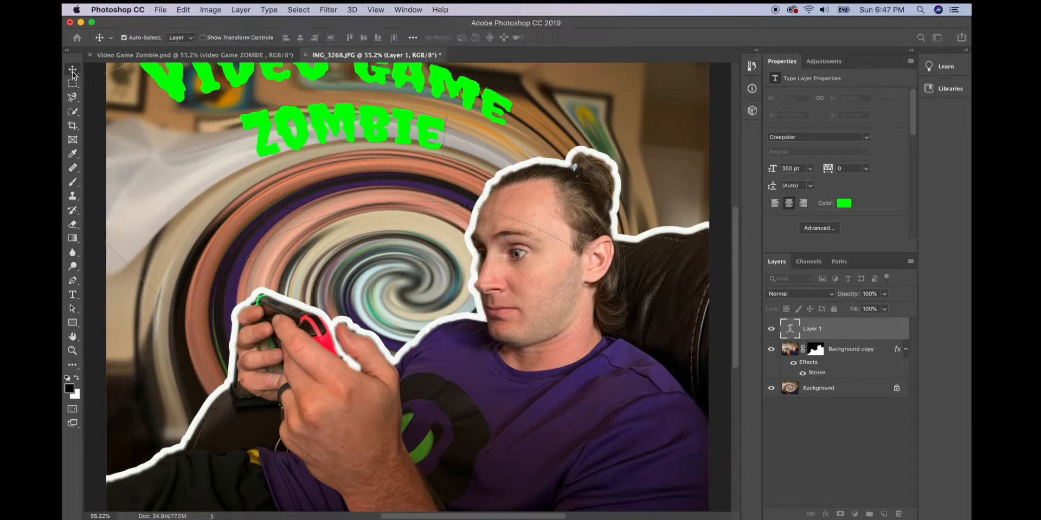
pyautogui.moveTo(283, 73); pyautogui.dragTo(284, 154)
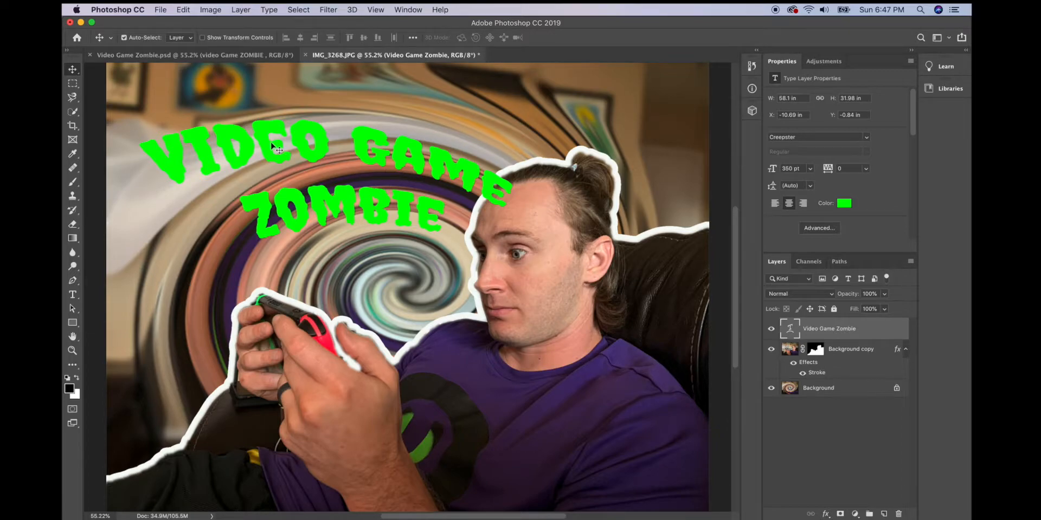
pyautogui.press('super+t')
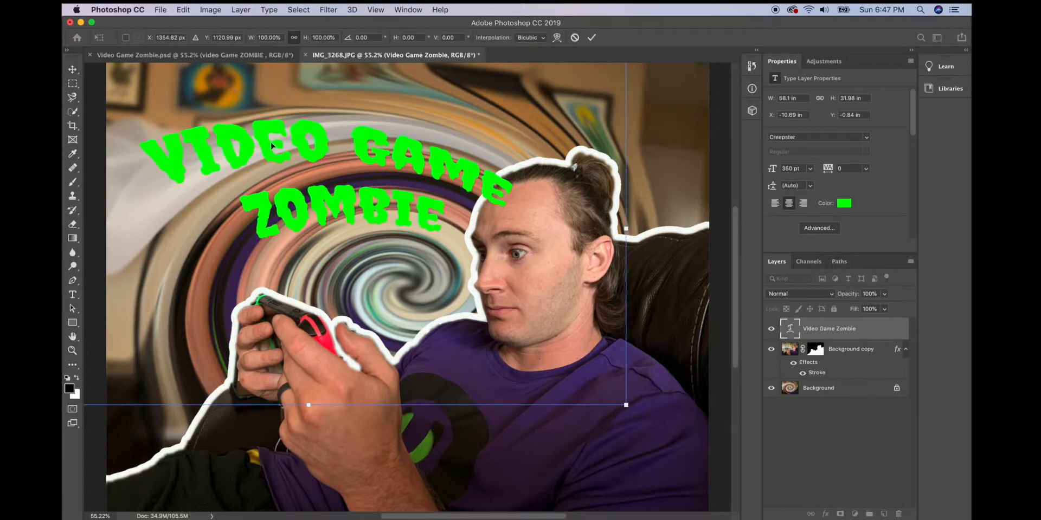
pyautogui.click(184, 9)
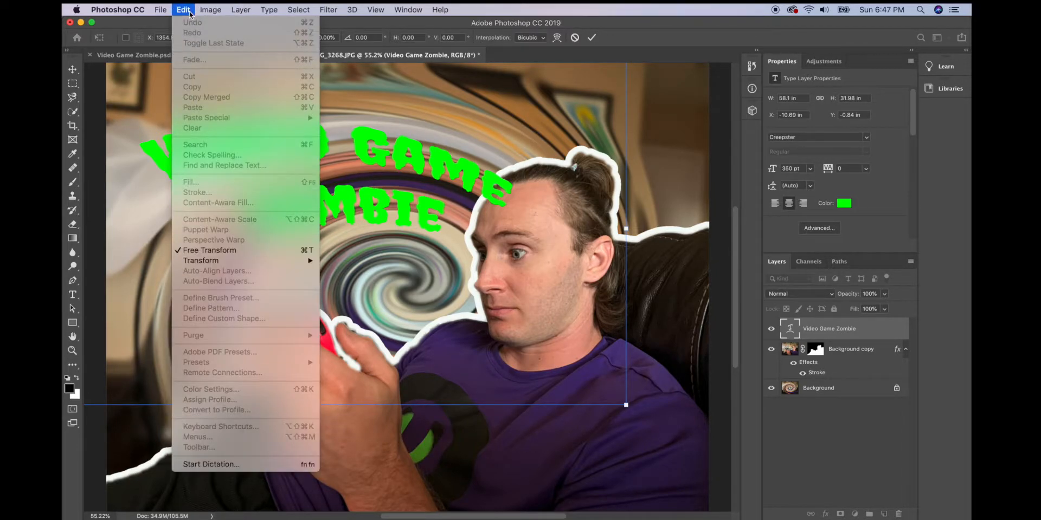
pyautogui.click(189, 11)
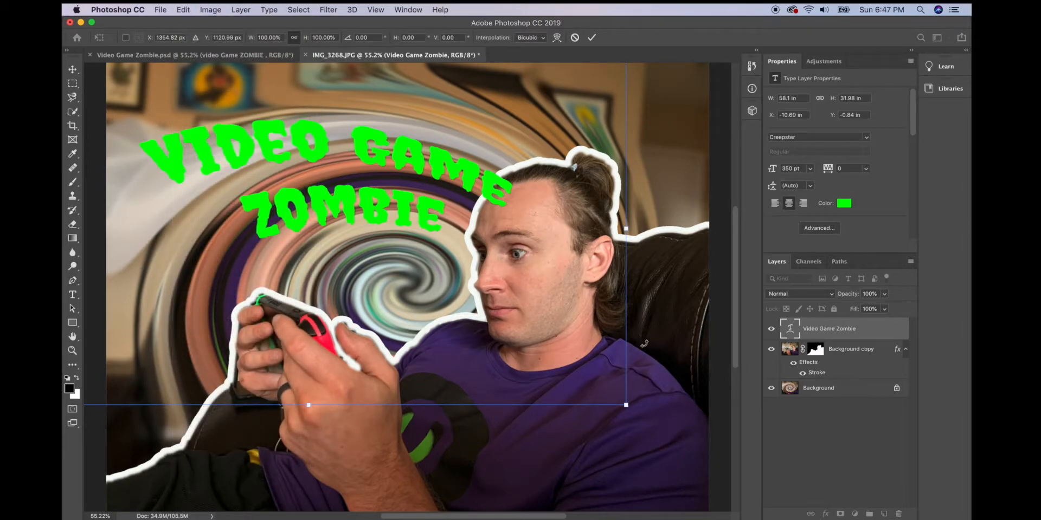
pyautogui.moveTo(644, 344); pyautogui.dragTo(639, 280)
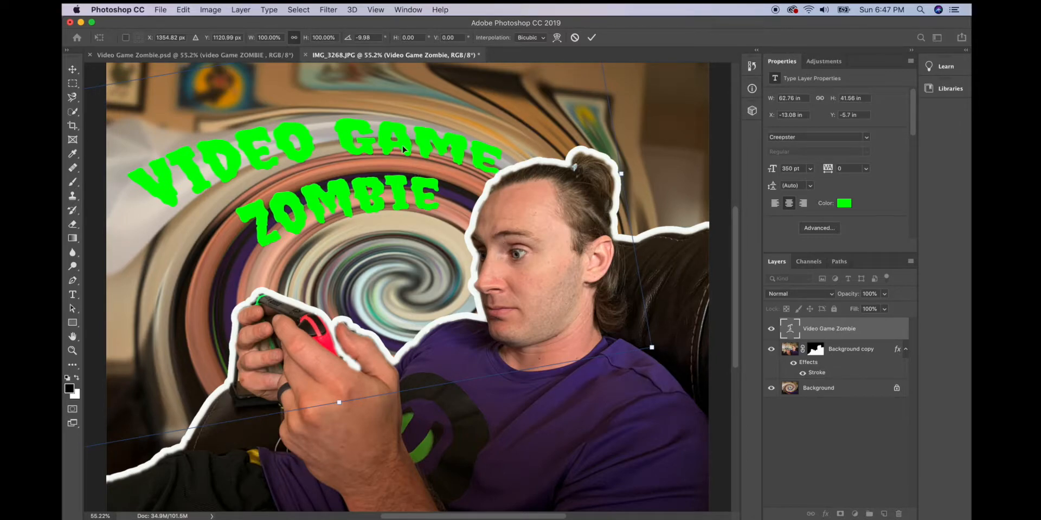
pyautogui.moveTo(408, 150); pyautogui.dragTo(412, 142)
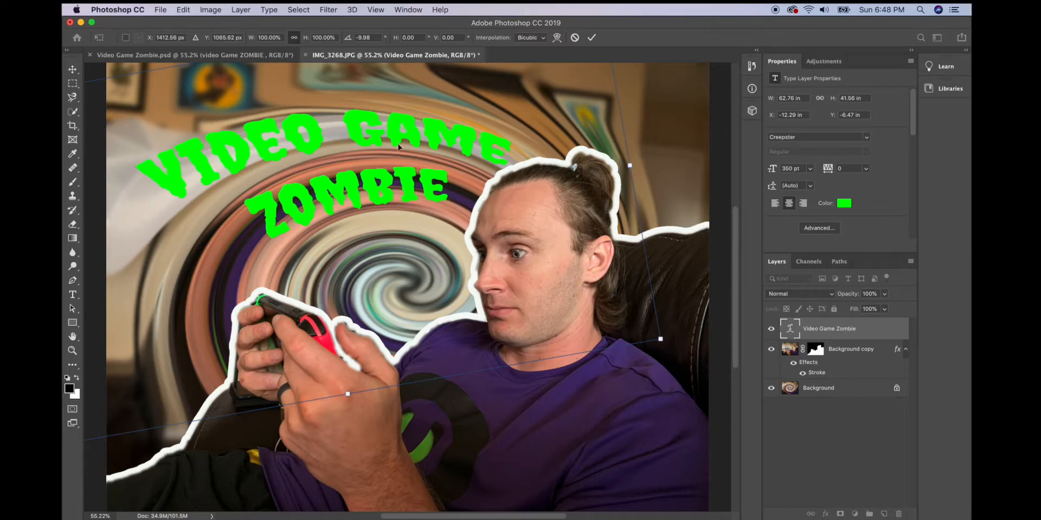
pyautogui.click(219, 55)
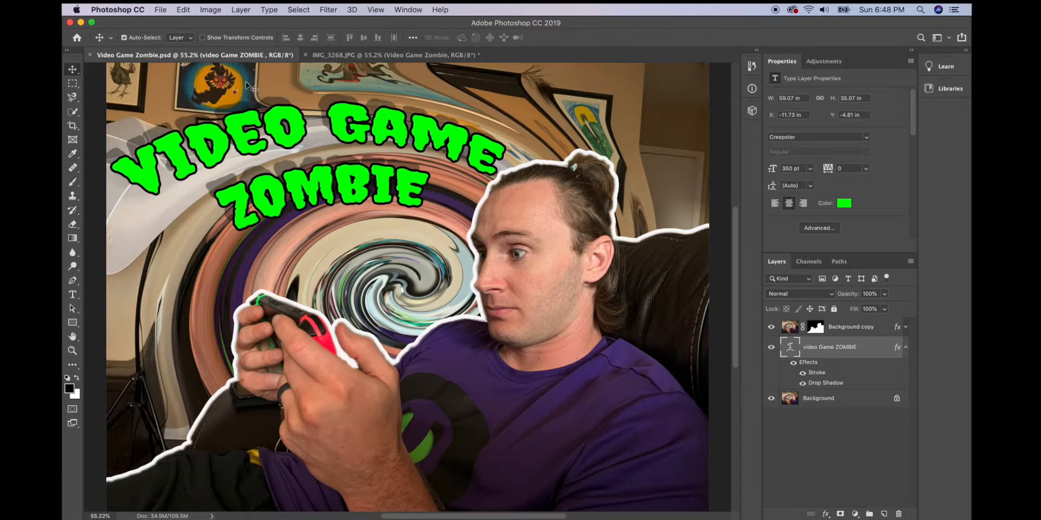
pyautogui.click(332, 57)
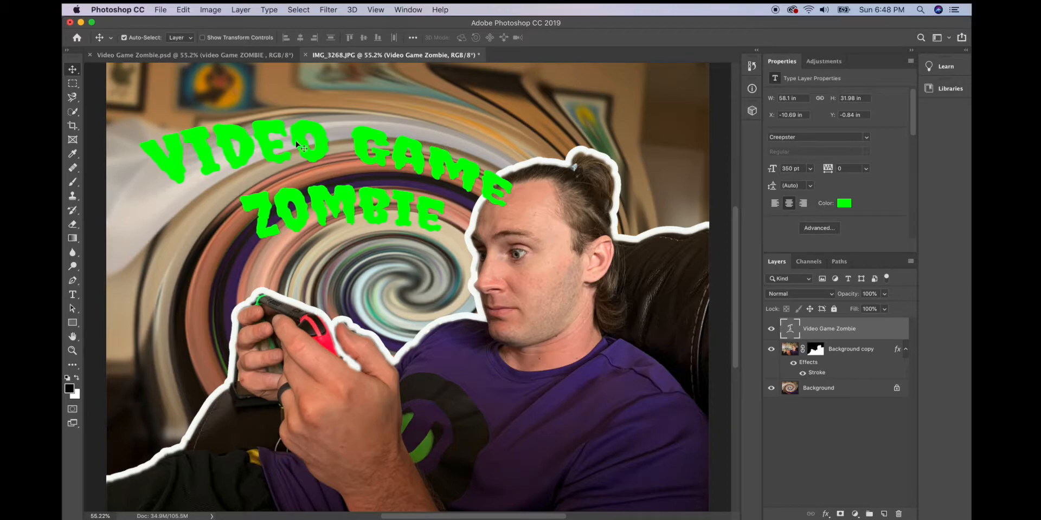
# - Rotate the Video Game Zombie title by about -8.6° with Free Transform and move it slightly up
pyautogui.doubleClick(371, 146)
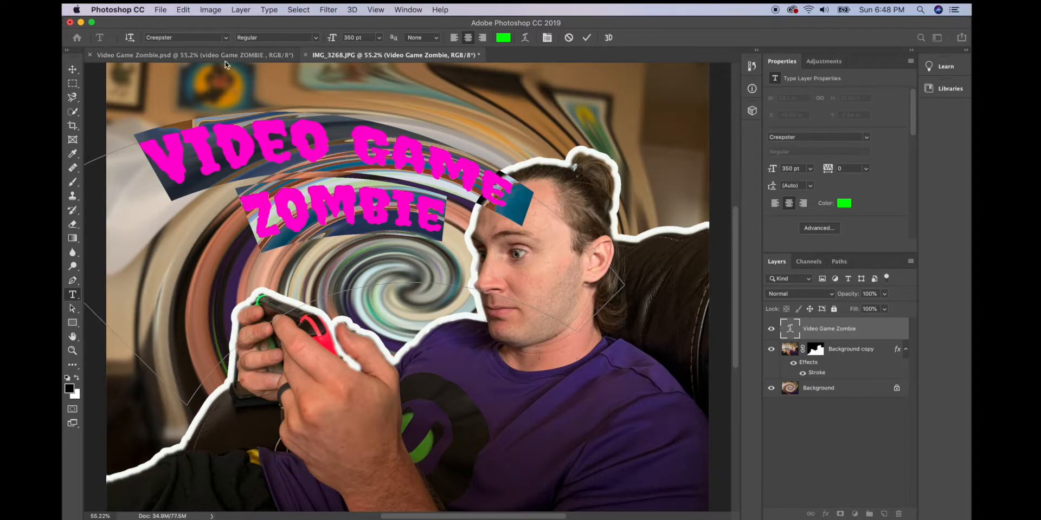
pyautogui.click(183, 9)
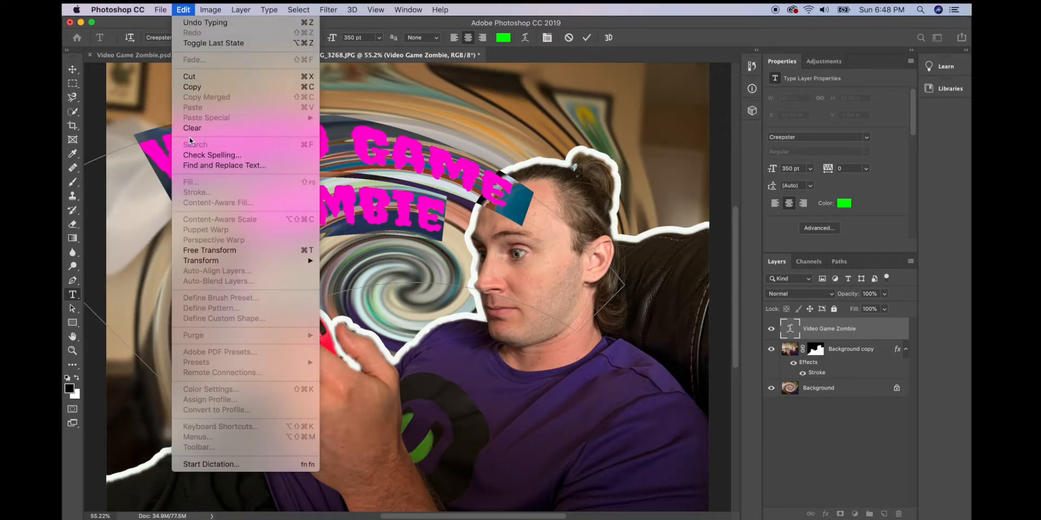
pyautogui.click(193, 249)
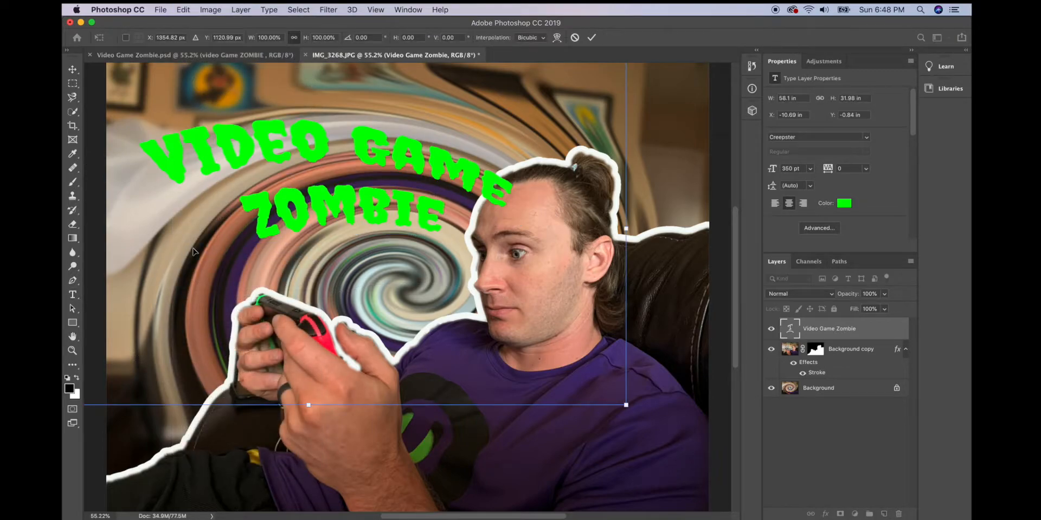
pyautogui.moveTo(646, 411); pyautogui.dragTo(653, 352)
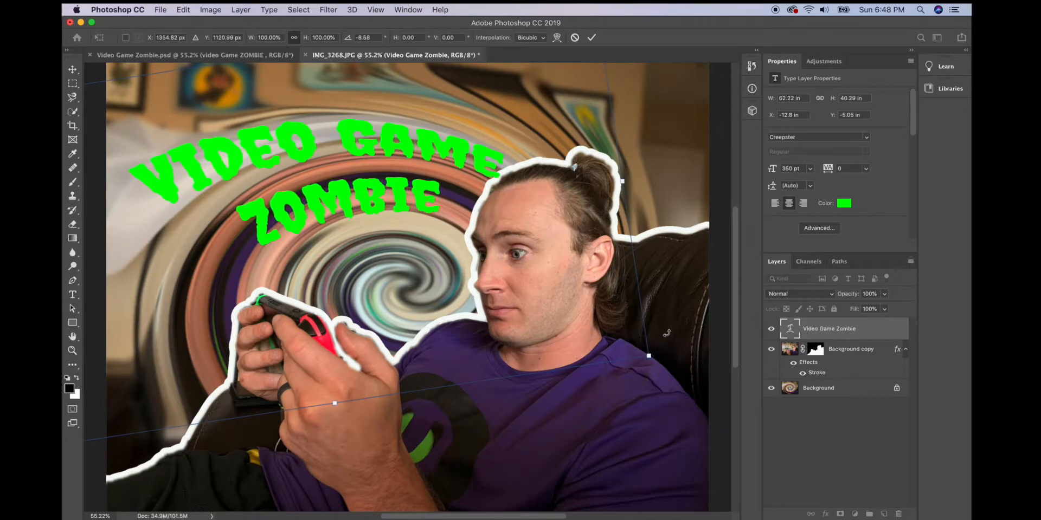
pyautogui.press('Return')
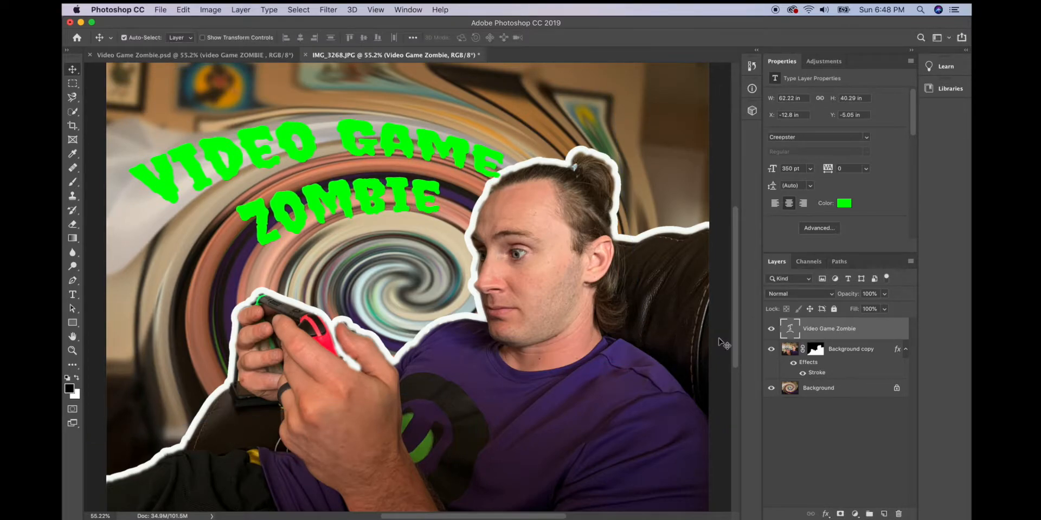
pyautogui.moveTo(415, 152); pyautogui.dragTo(416, 141)
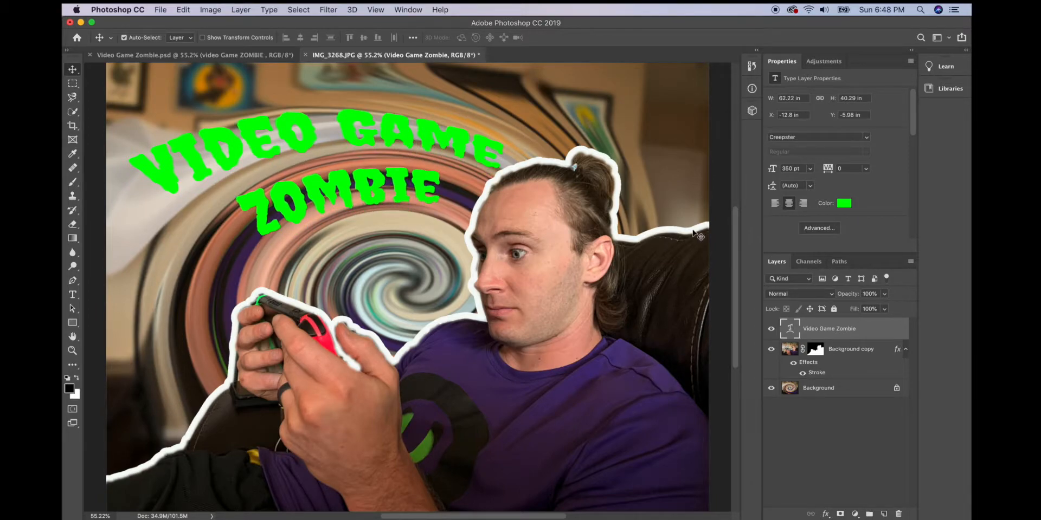
# - Add a 27 px outside stroke to the Video Game Zombie title in near-black #010101
pyautogui.doubleClick(873, 332)
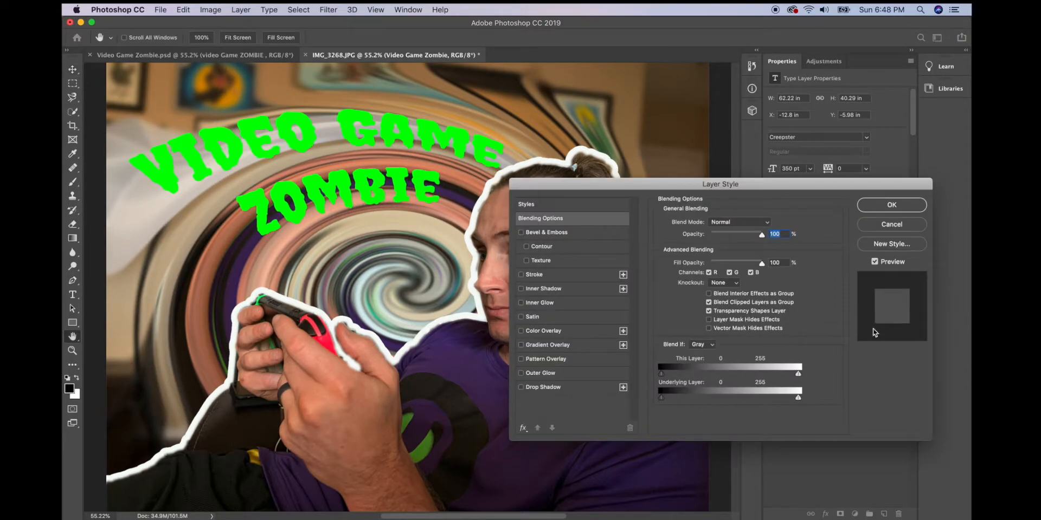
pyautogui.click(536, 276)
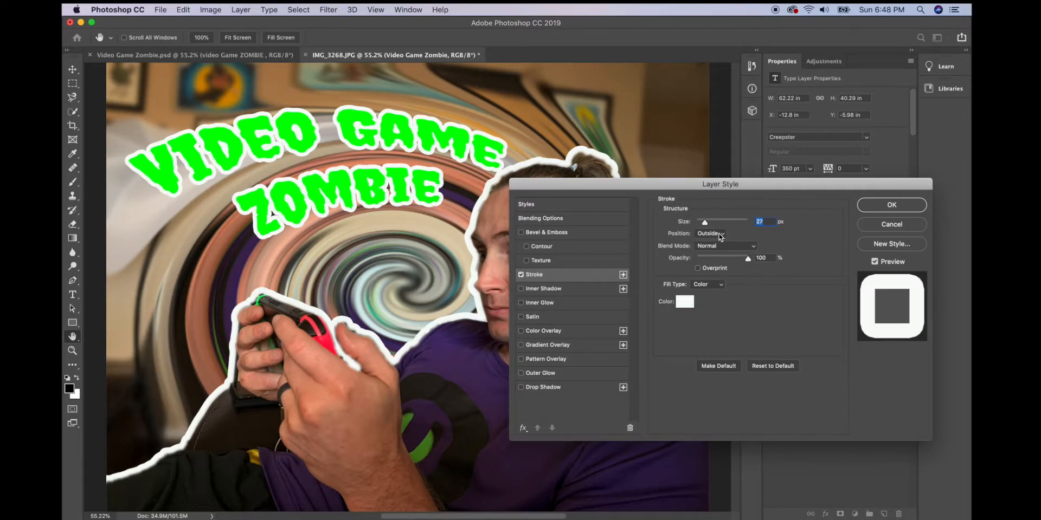
pyautogui.click(684, 302)
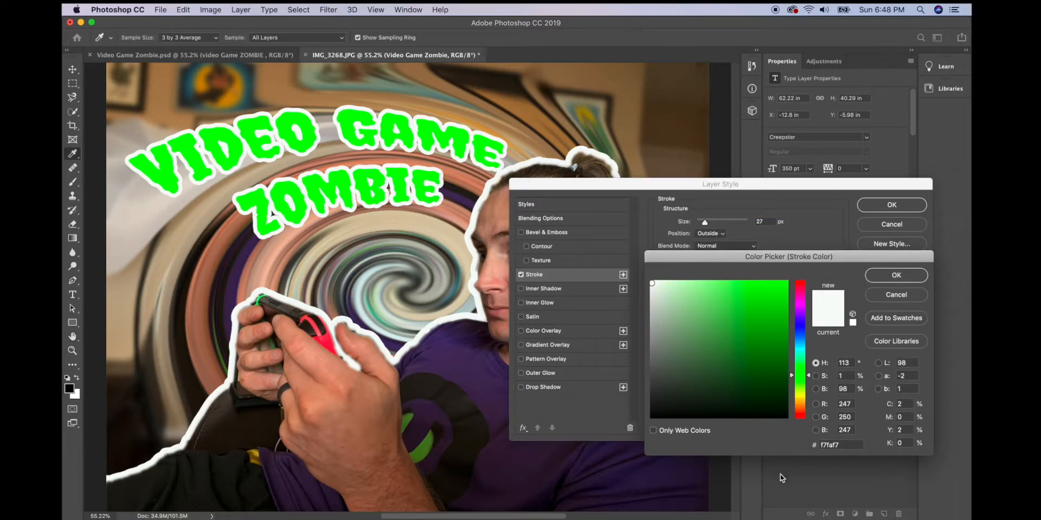
pyautogui.click(651, 417)
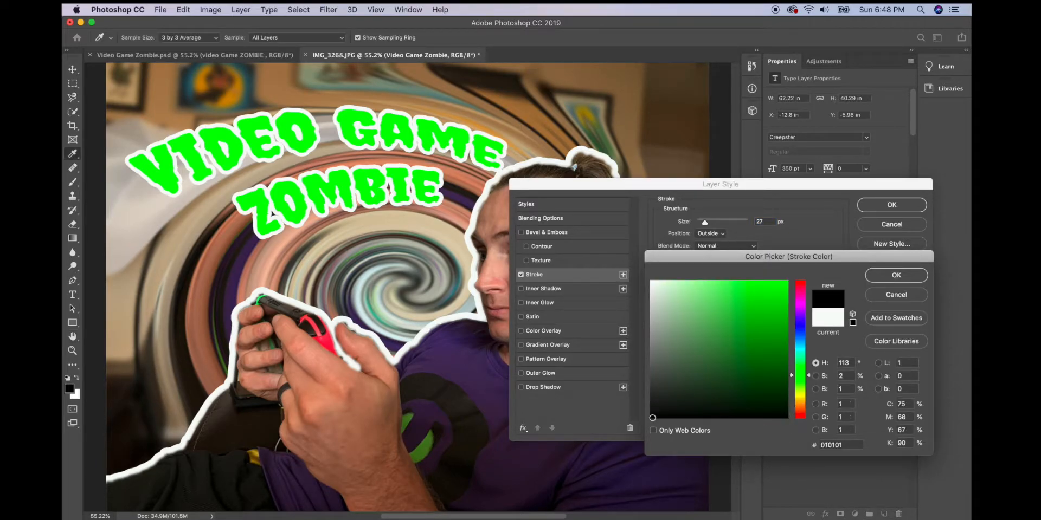
pyautogui.click(895, 276)
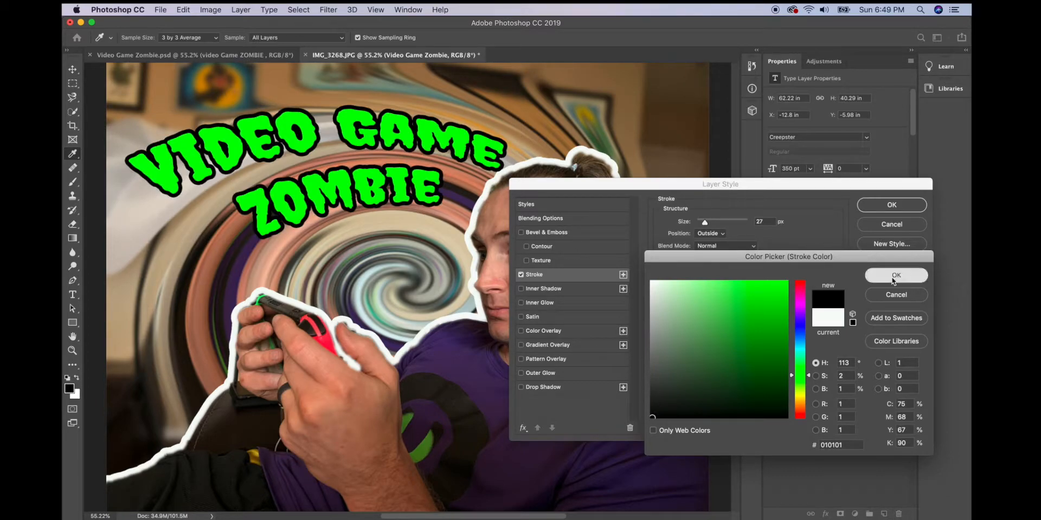
# - Add a drop shadow to the title with distance 102 px, size 18 px and angle -41°, and apply the layer style
pyautogui.click(542, 388)
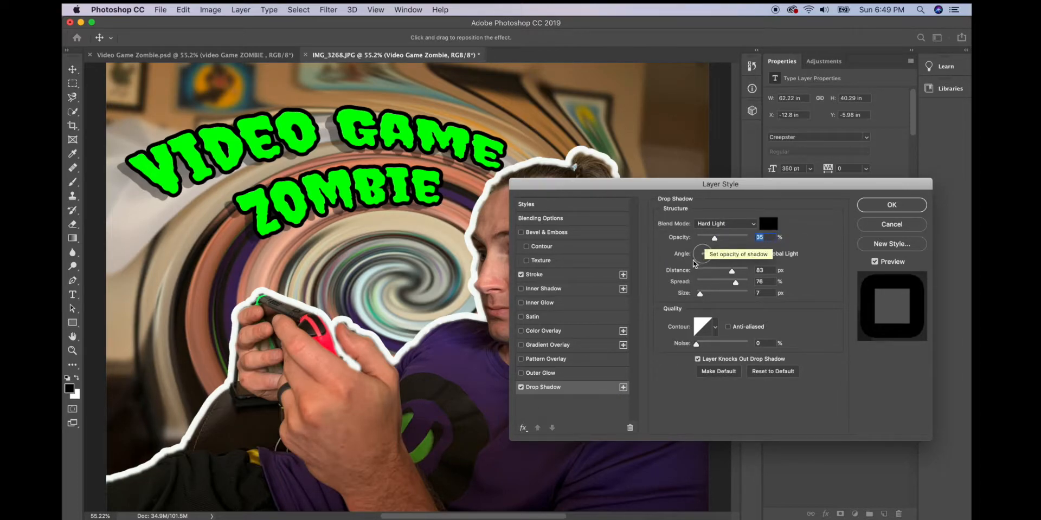
pyautogui.click(738, 272)
pyautogui.moveTo(739, 272); pyautogui.dragTo(737, 274)
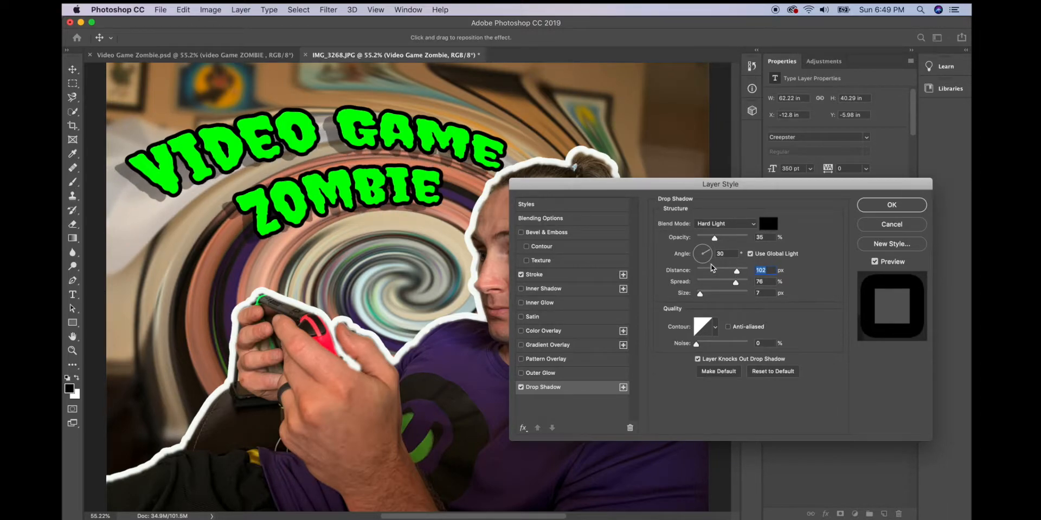
pyautogui.moveTo(699, 296)
pyautogui.mouseDown()
pyautogui.moveTo(719, 296)
pyautogui.moveTo(705, 297)
pyautogui.mouseUp()
pyautogui.moveTo(706, 260)
pyautogui.mouseDown()
pyautogui.moveTo(700, 252)
pyautogui.moveTo(709, 262)
pyautogui.mouseUp()
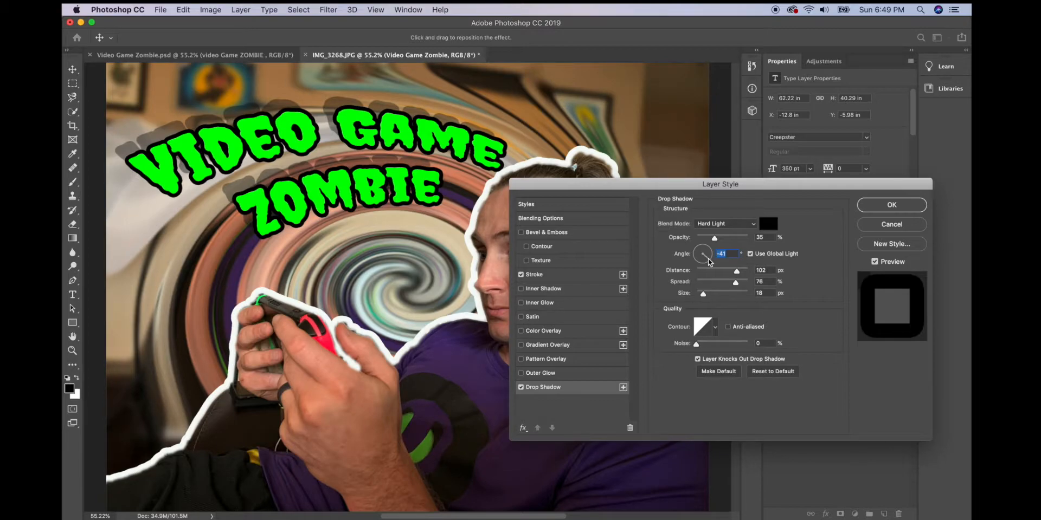
pyautogui.click(892, 206)
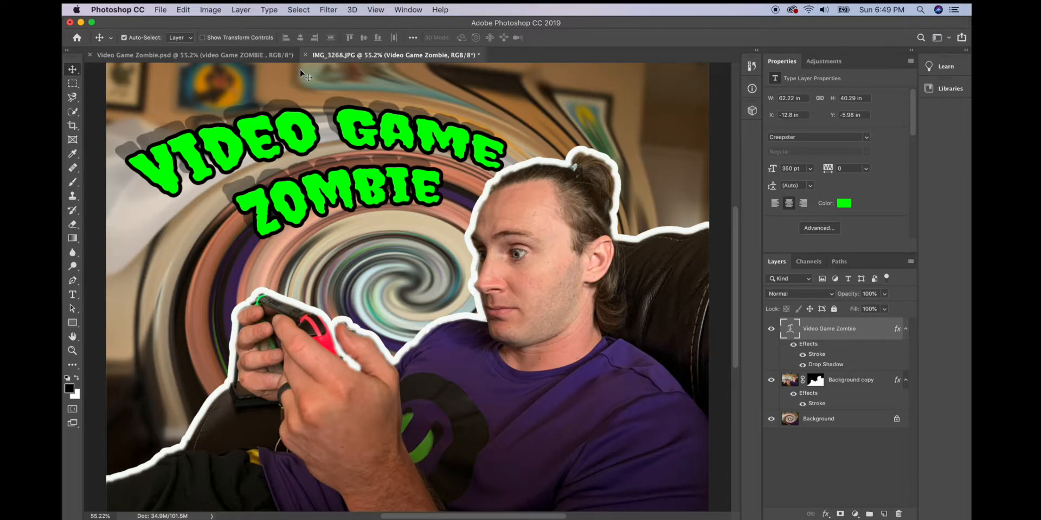
# - Compare the title with the finished Video Game Zombie.psd document, return to IMG_3268.JPG and check the title's layer style
pyautogui.click(256, 56)
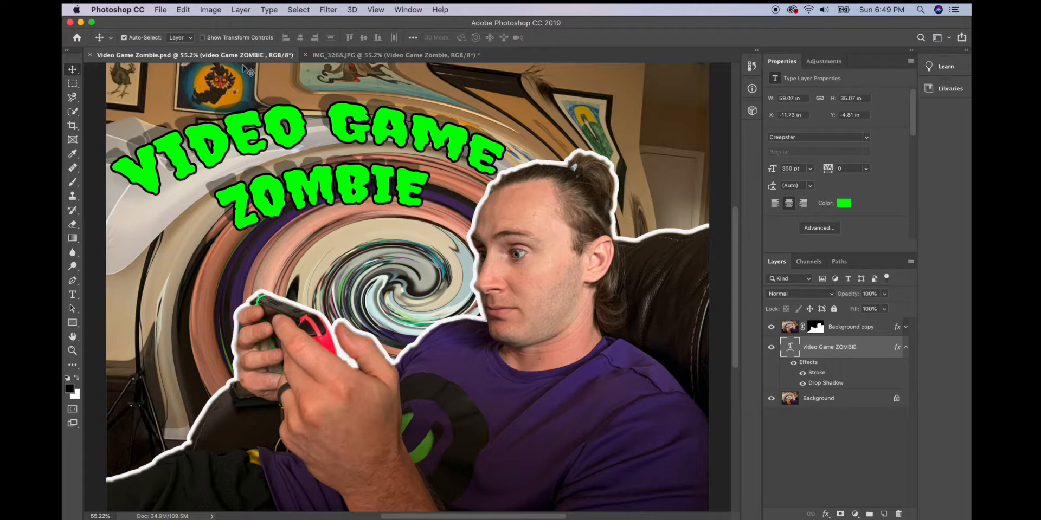
pyautogui.click(335, 57)
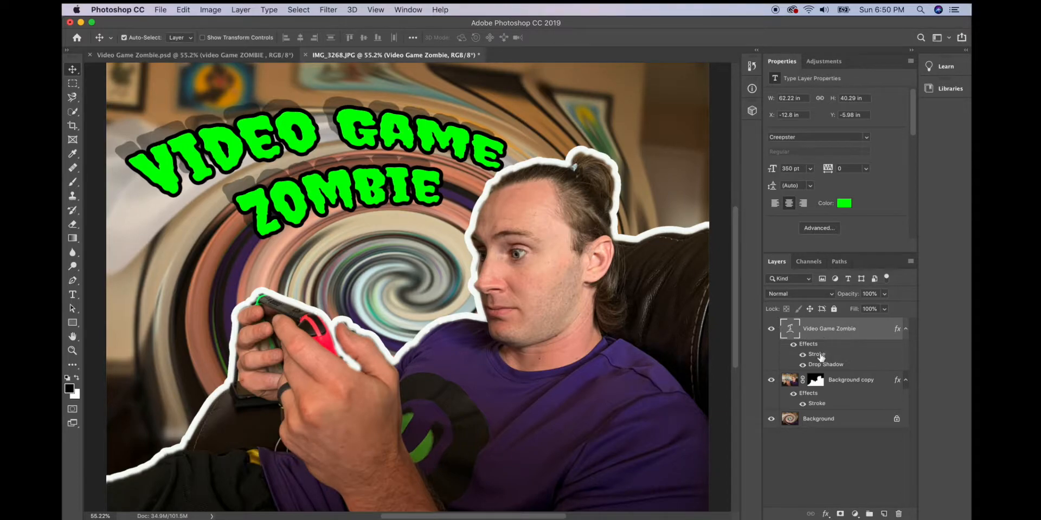
pyautogui.doubleClick(874, 331)
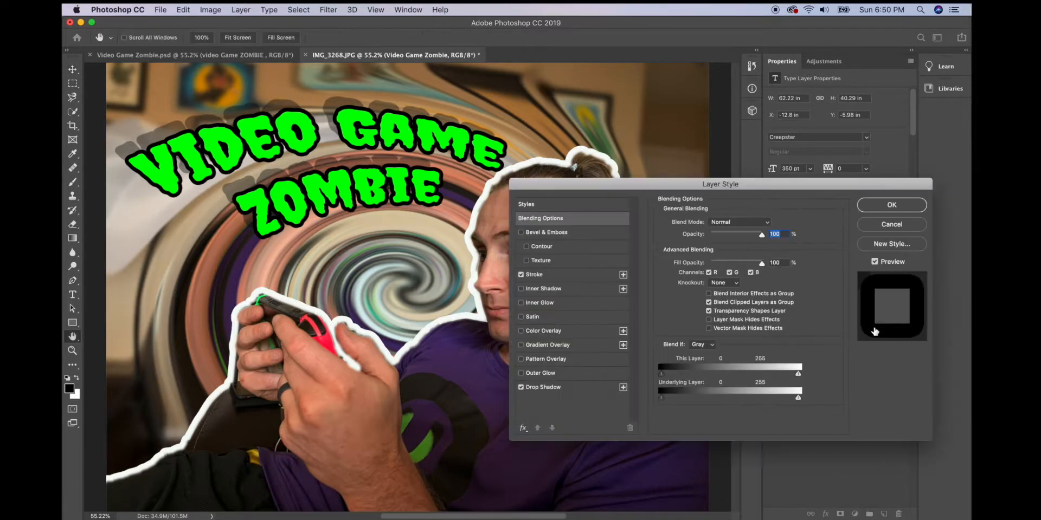
pyautogui.click(884, 231)
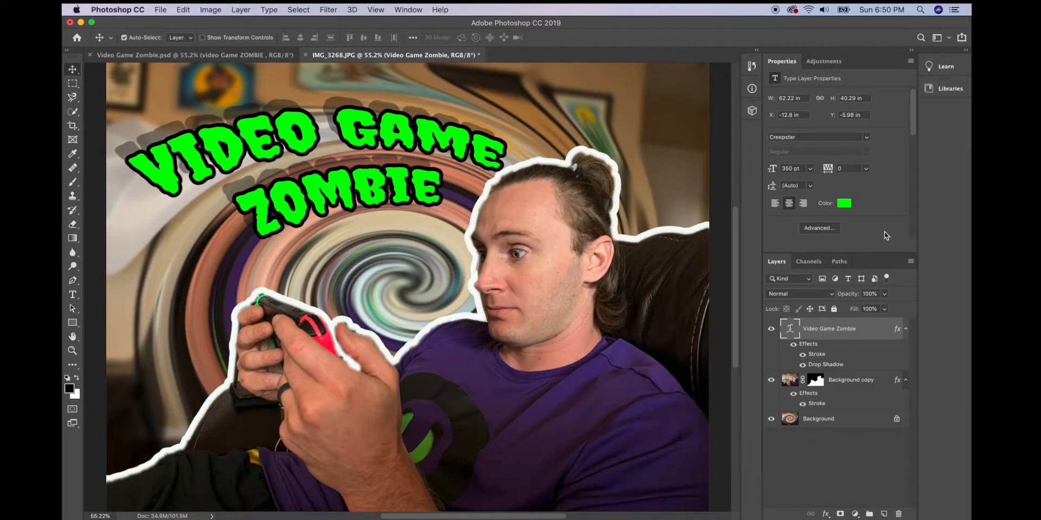